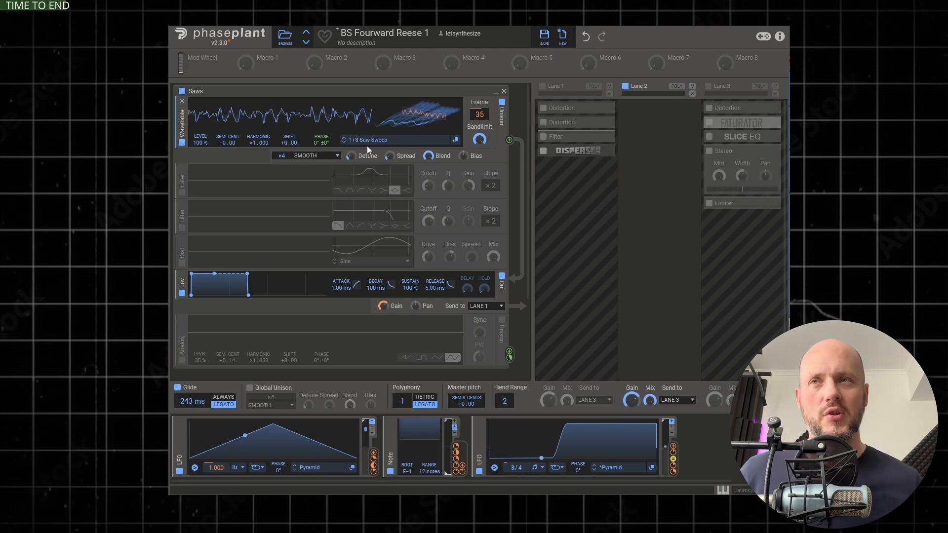
Step: Enable the two filters, the Sine distortion and the sine Analog oscillator in the Saws group
click(181, 192)
click(182, 228)
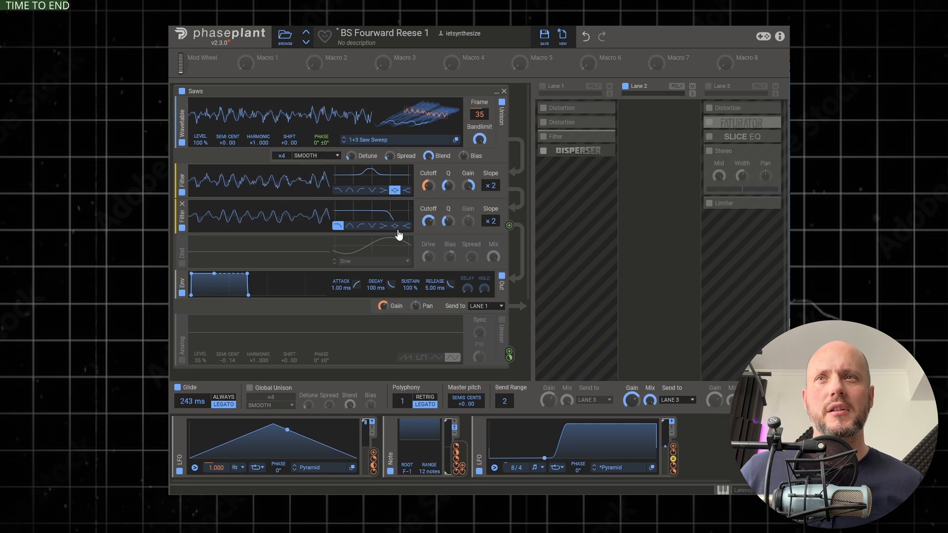
click(181, 262)
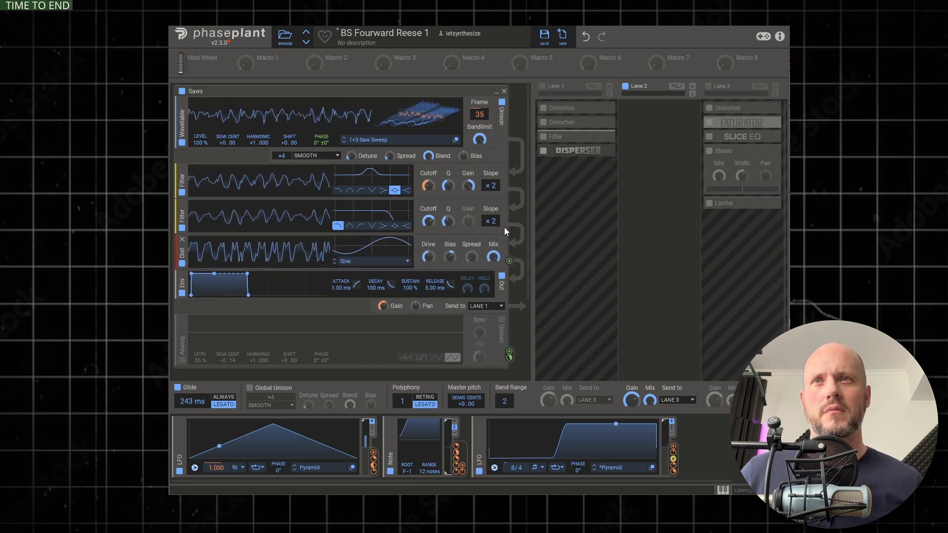
click(182, 361)
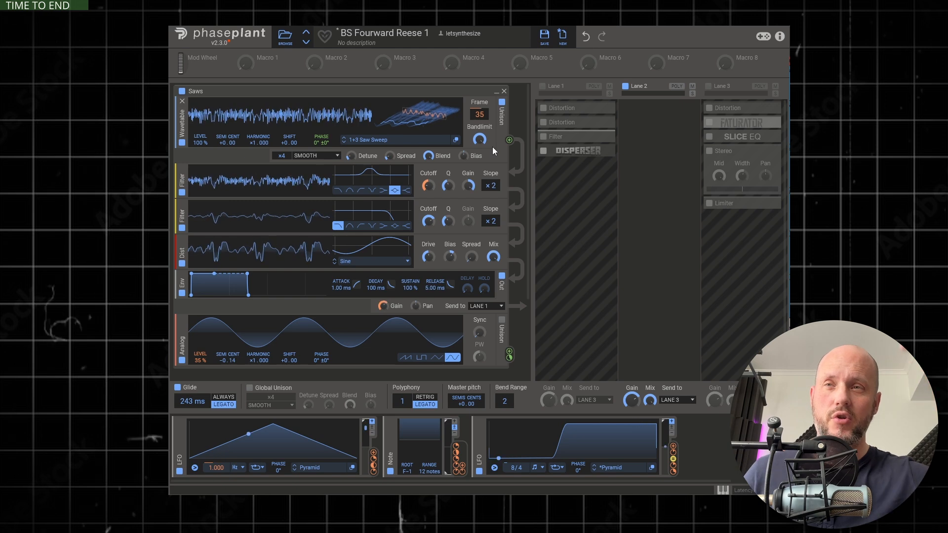
Step: Examine the SUB and Noise groups, their lane routing, and the distortion, filter and Disperser effects in Lane 1
scroll(483, 262, down, 5)
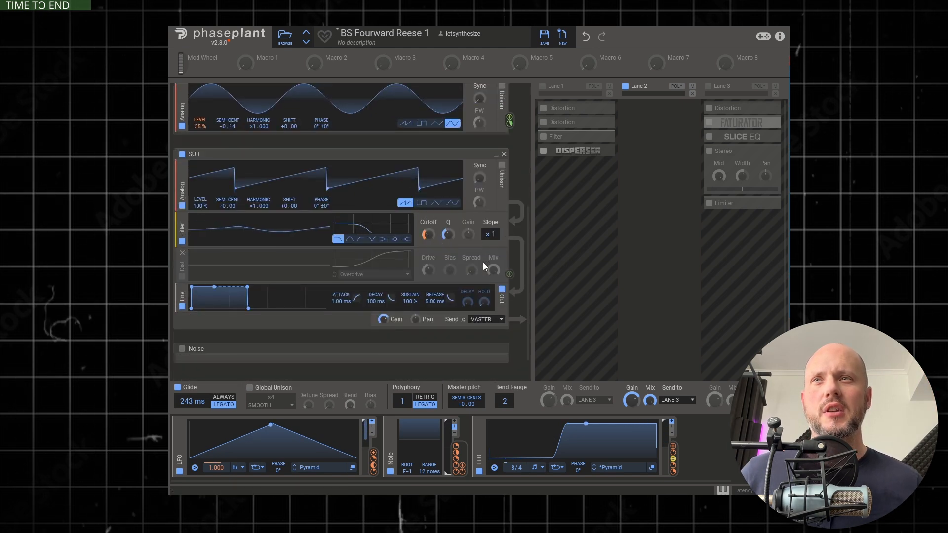
scroll(327, 281, down, 4)
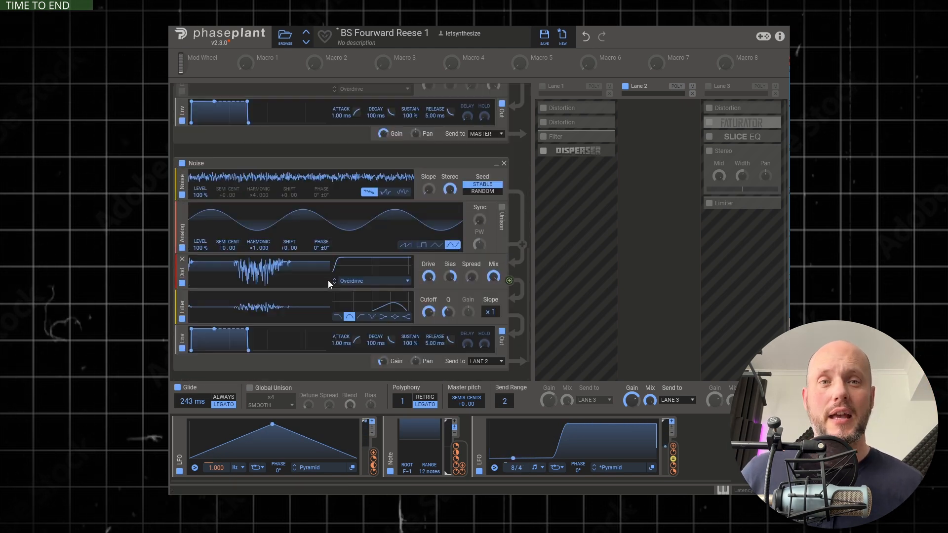
scroll(521, 132, up, 8)
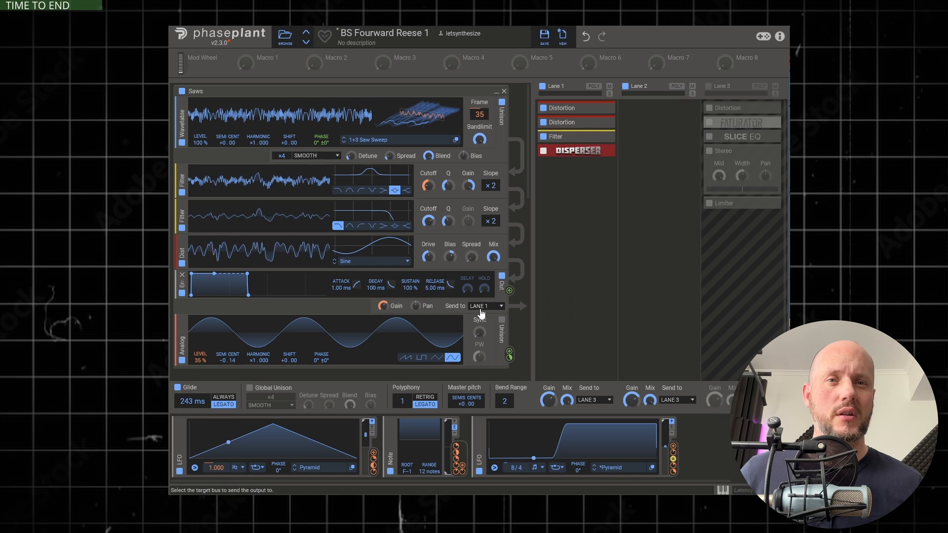
scroll(481, 307, down, 6)
scroll(480, 309, down, 4)
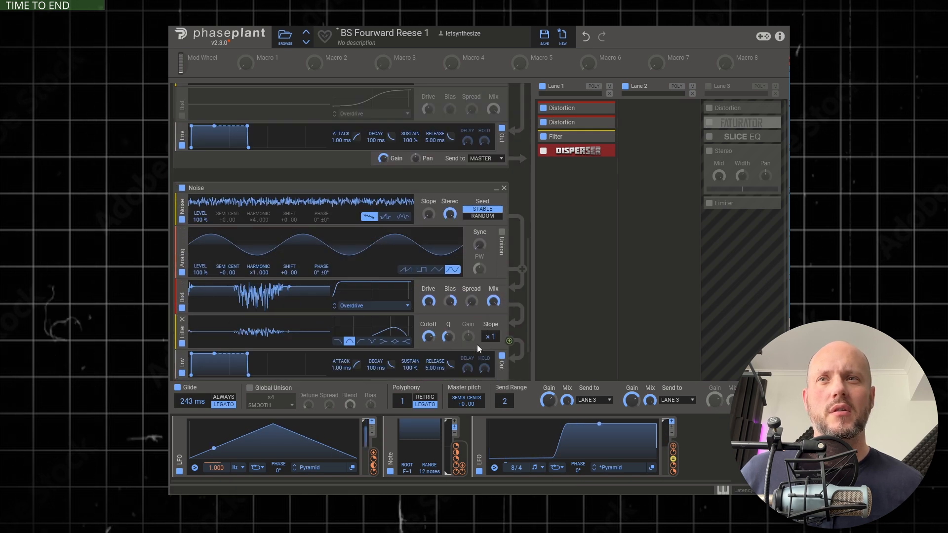
scroll(477, 344, down, 1)
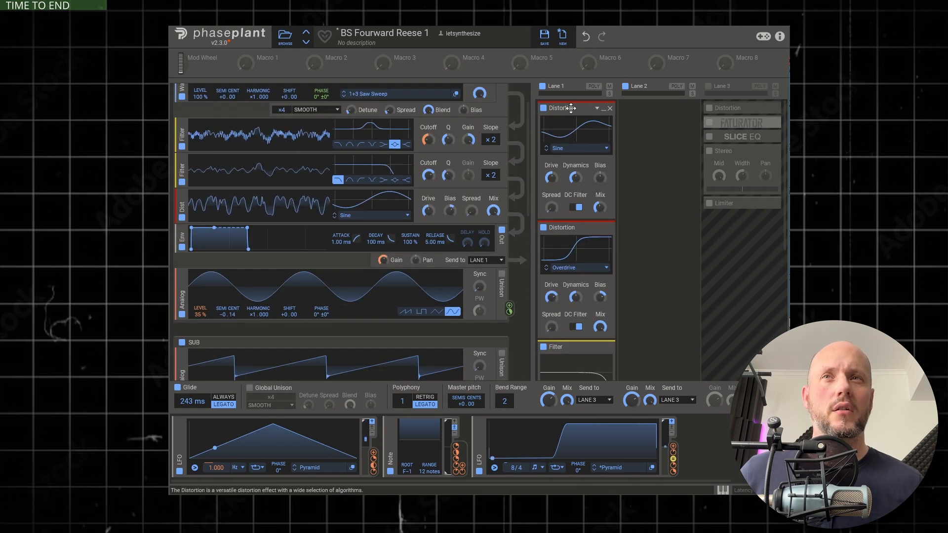
scroll(579, 150, down, 5)
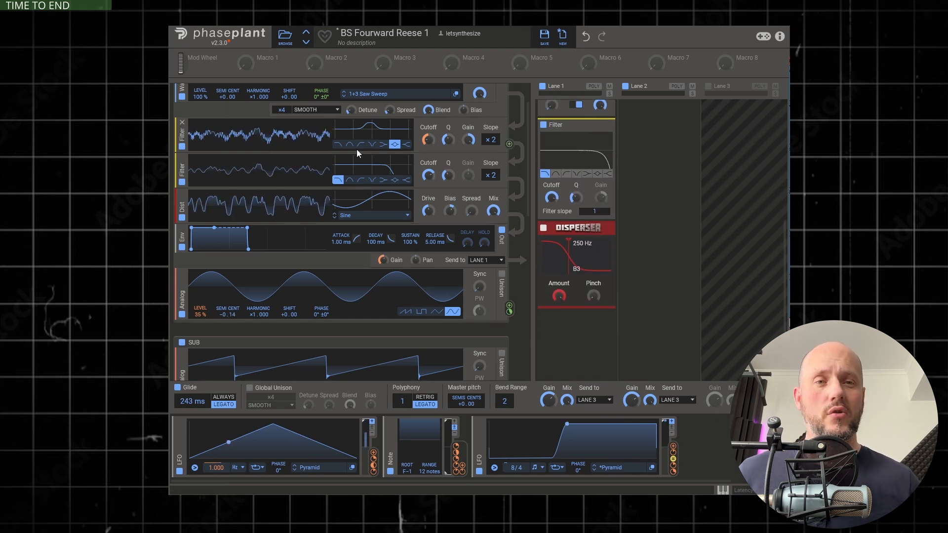
scroll(582, 205, up, 5)
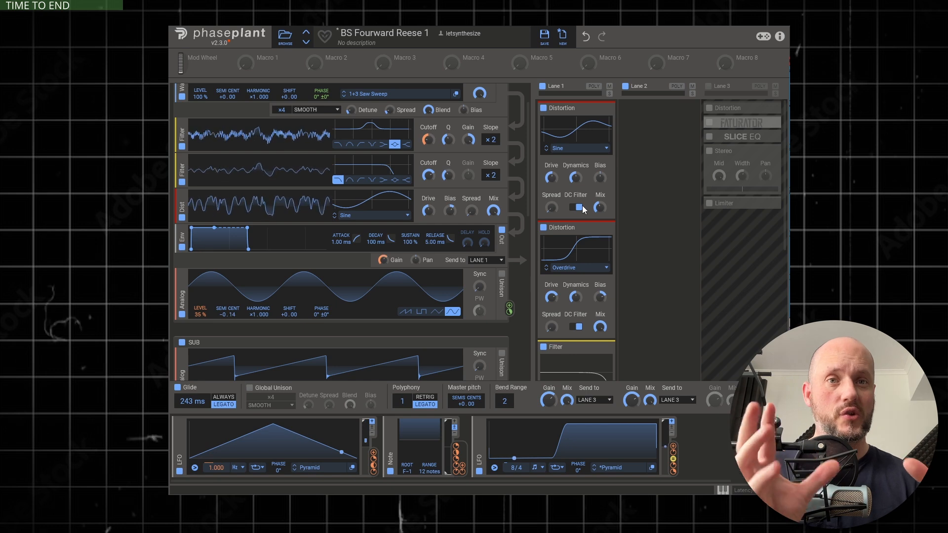
Step: Enable Lane 3 and open its Slice EQ in the full editor
click(708, 86)
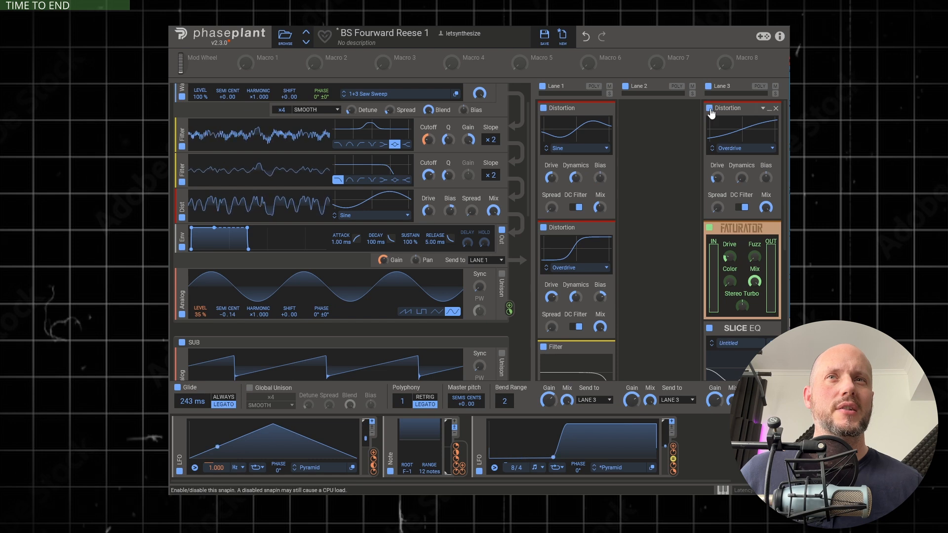
scroll(746, 217, down, 3)
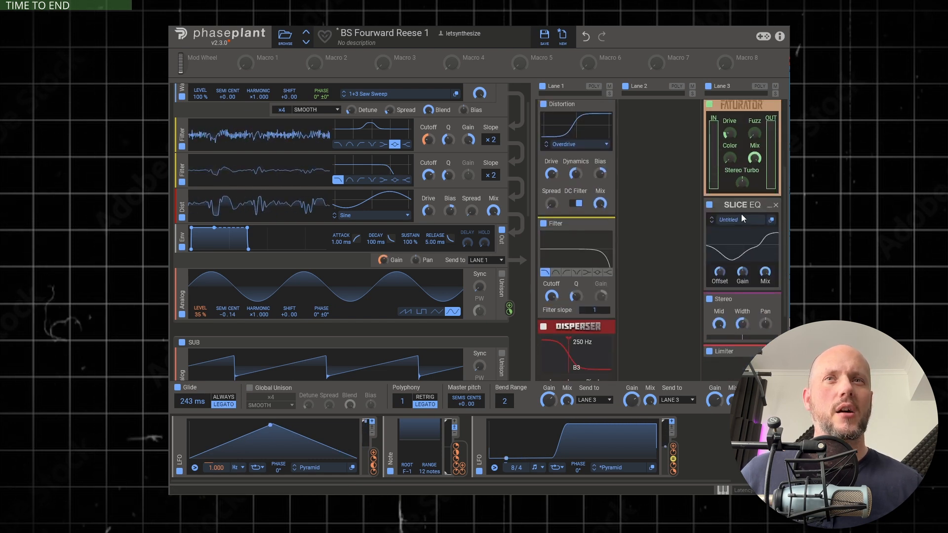
click(772, 222)
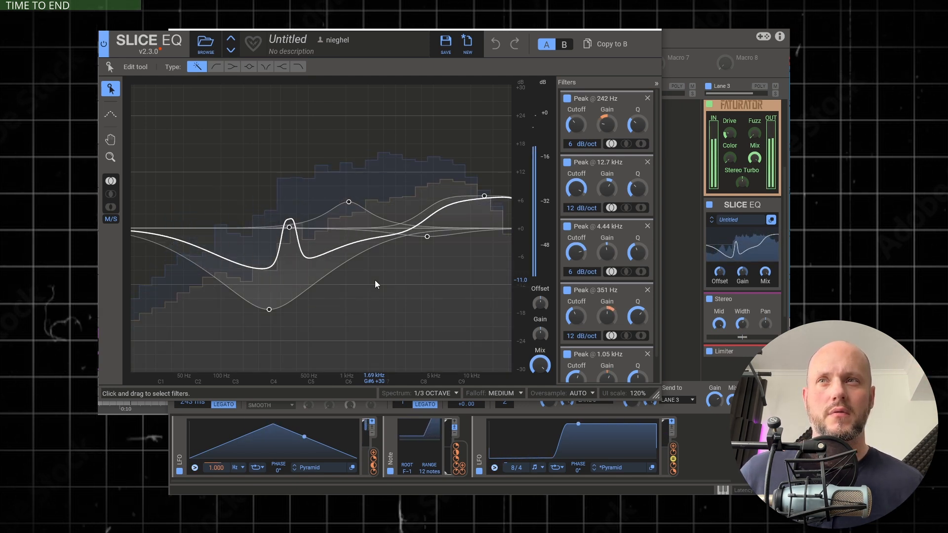
Step: Compare the sound with Lane 3's Slice EQ bypassed and enabled, and inspect the LFO modulation on the 351 Hz peak filter's gain
click(709, 205)
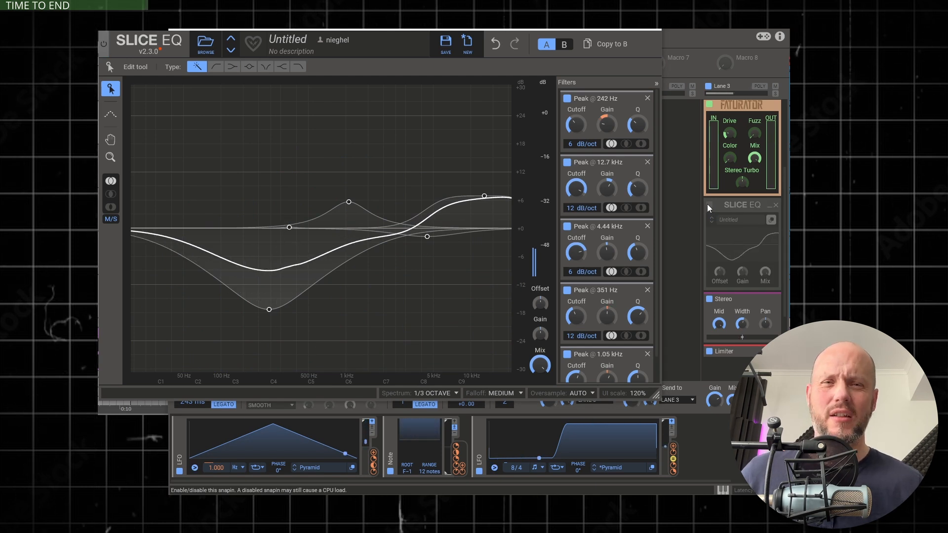
click(709, 205)
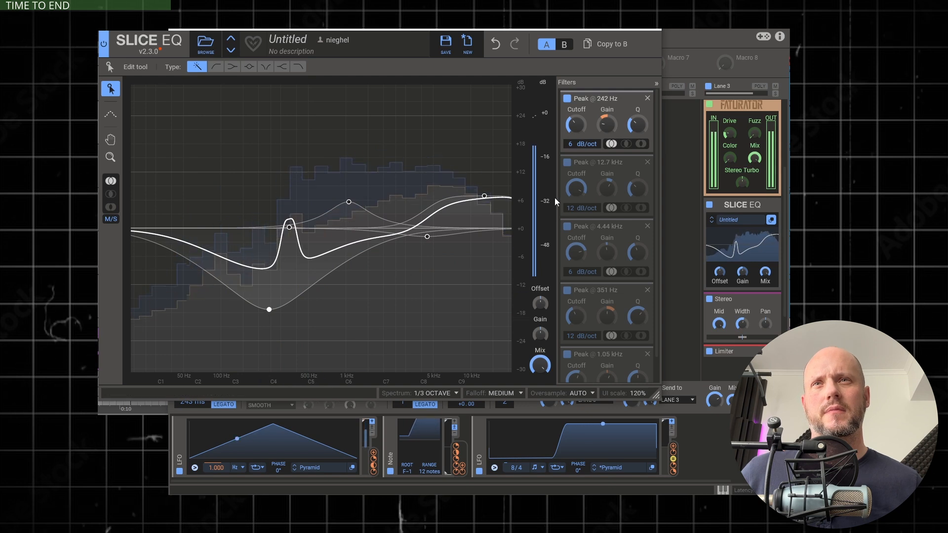
scroll(607, 138, down, 1)
mouse_move(607, 302)
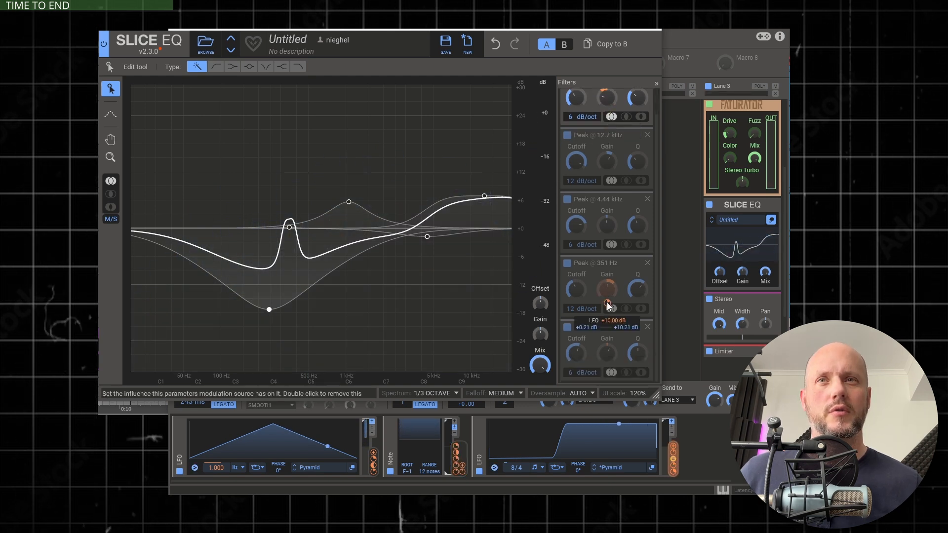
scroll(607, 302, up, 1)
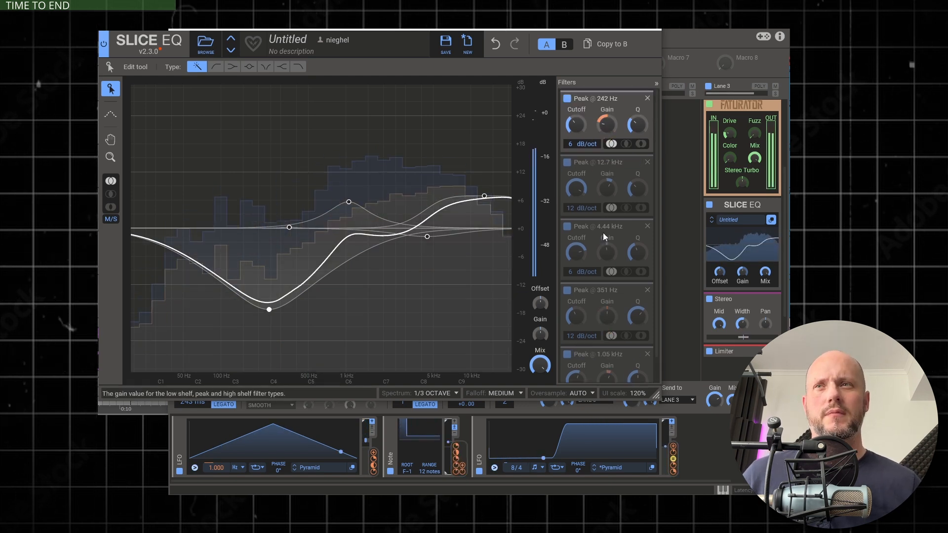
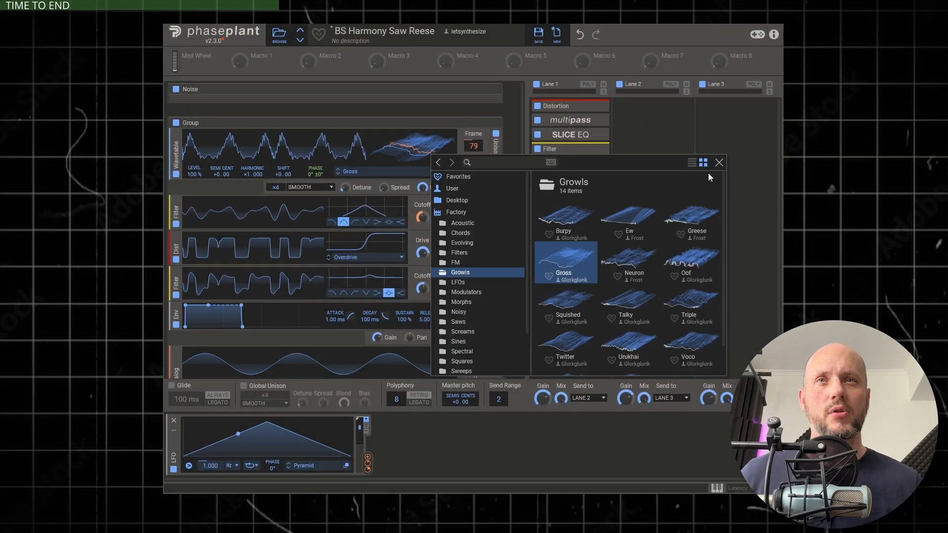
Step: Close the wavetable browser and compare the Gross wavetable with the sine Analog oscillator's phase modulation off and on
click(719, 162)
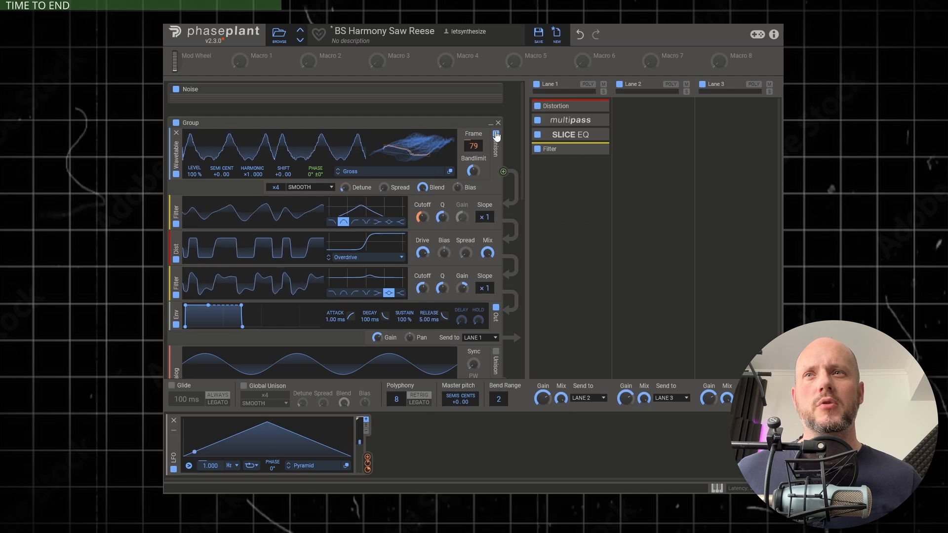
scroll(496, 326, down, 2)
drag(502, 345, 503, 340)
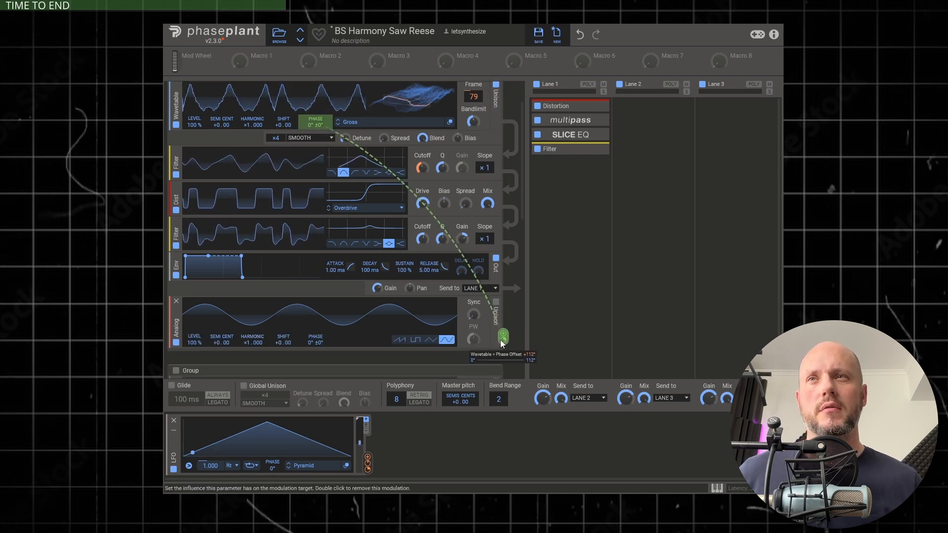
click(175, 343)
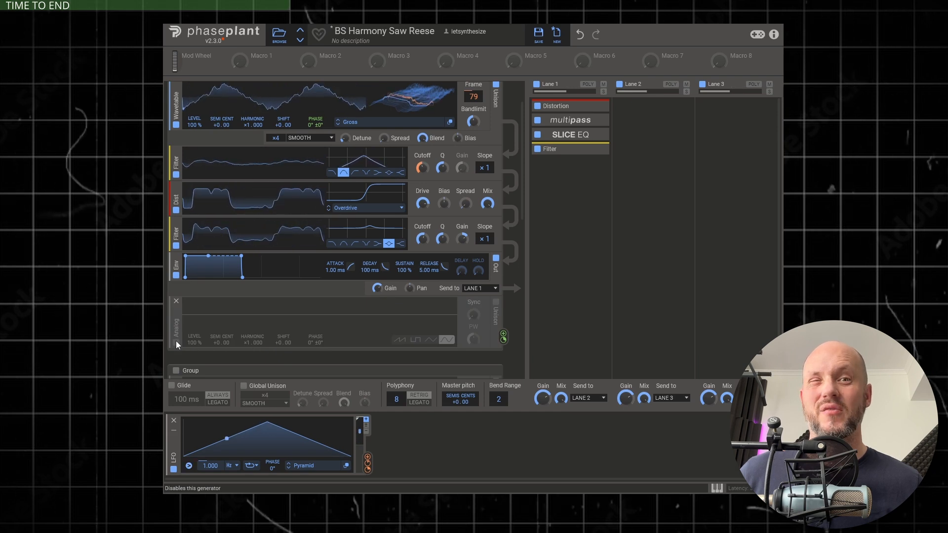
click(176, 343)
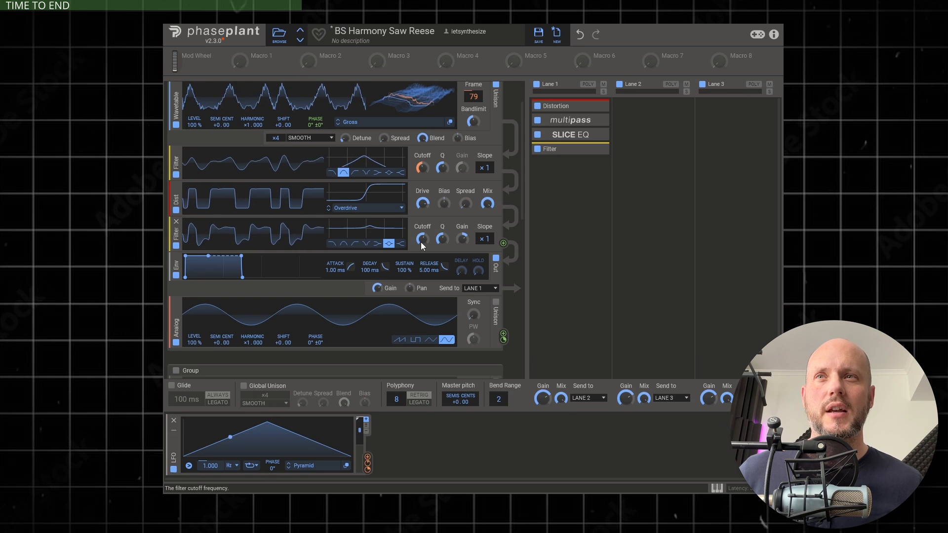
Step: Bypass the two filters and the Overdrive distortion under the Gross wavetable, and re-enable them one at a time to compare the sound
drag(422, 240, 421, 239)
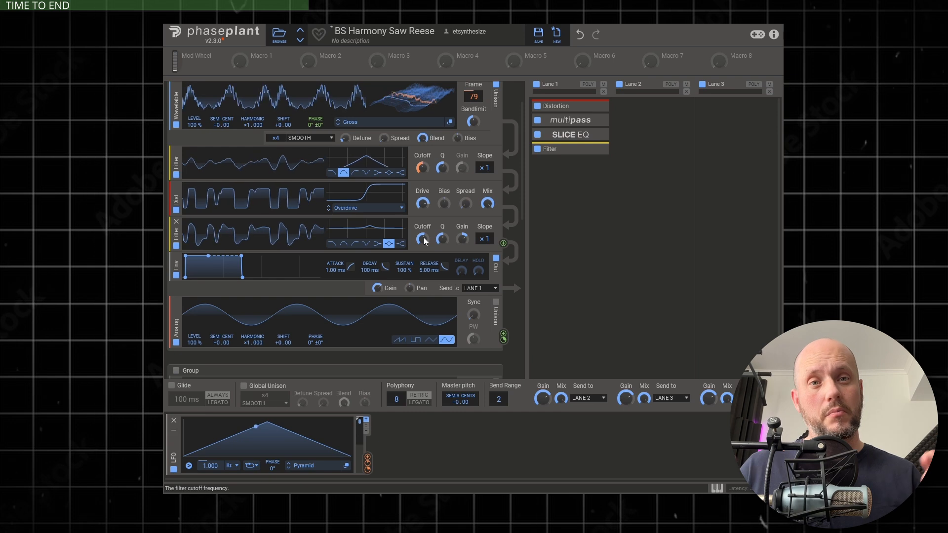
click(176, 174)
click(176, 211)
click(176, 245)
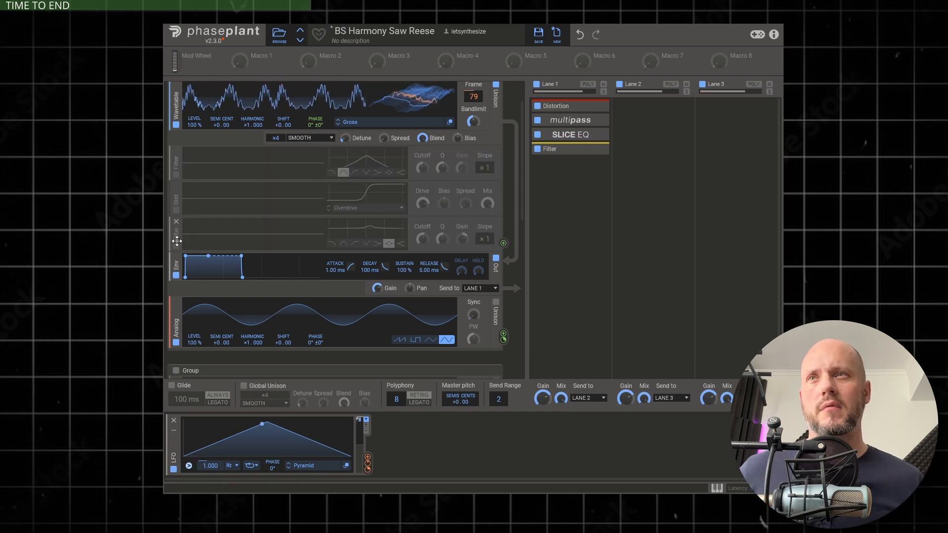
click(175, 176)
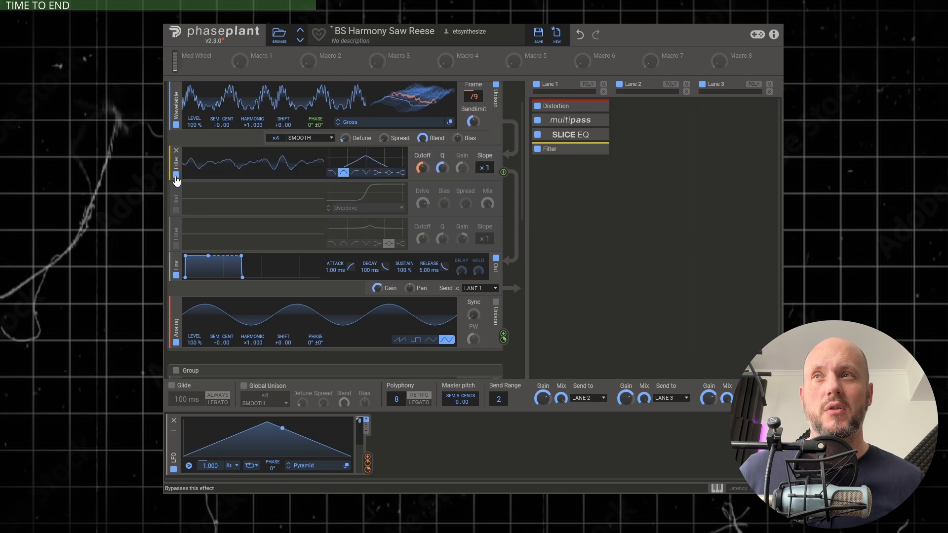
click(175, 211)
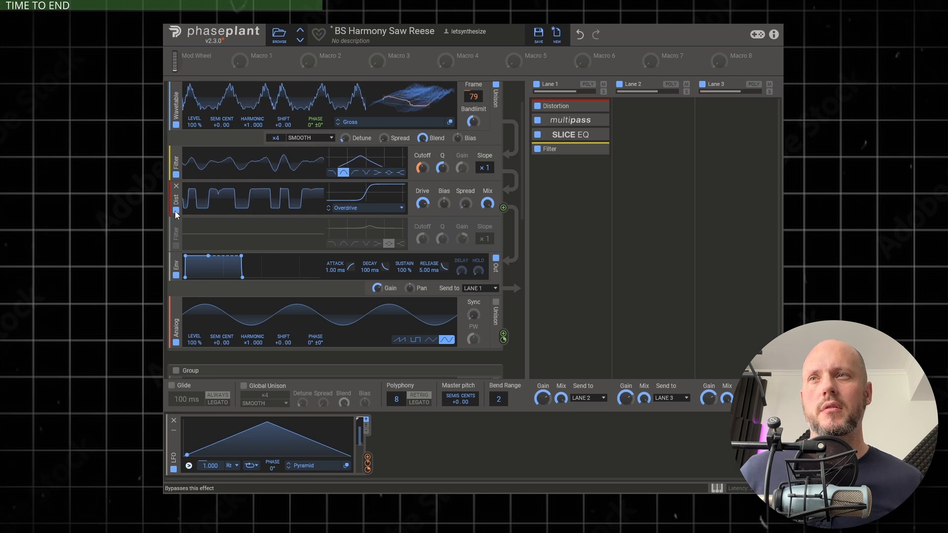
click(176, 246)
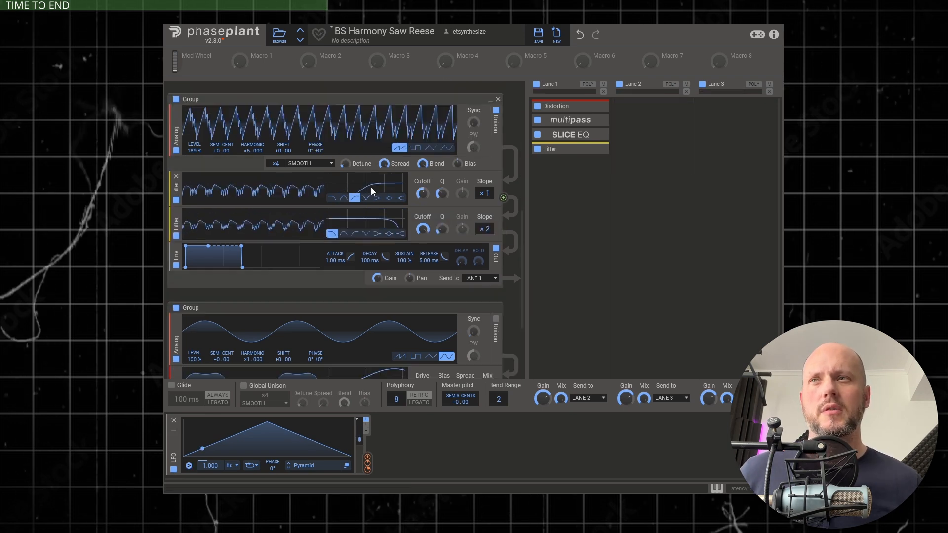
Step: Examine the distortion, Multipass, Slice EQ and filter in Lane 1, and compare the sound with the lane disabled and enabled
scroll(372, 191, up, 6)
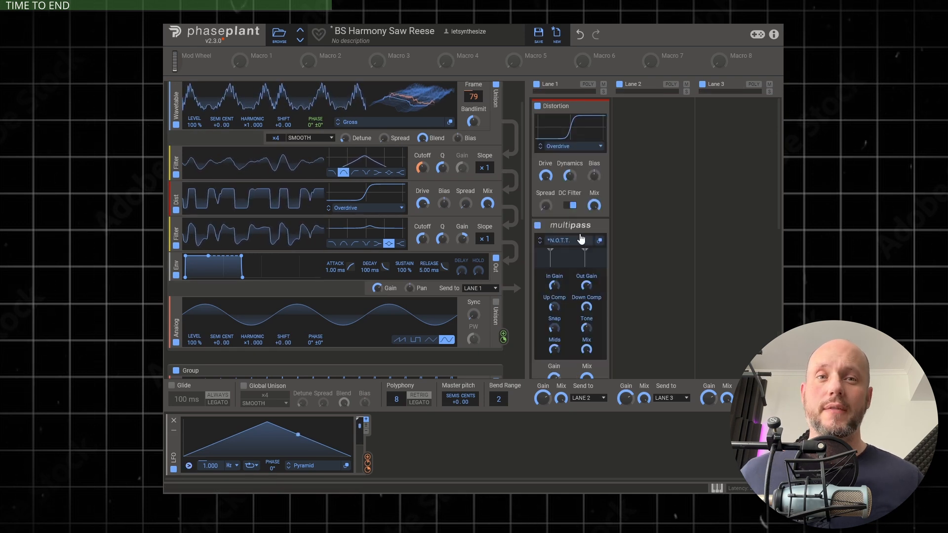
scroll(570, 192, down, 5)
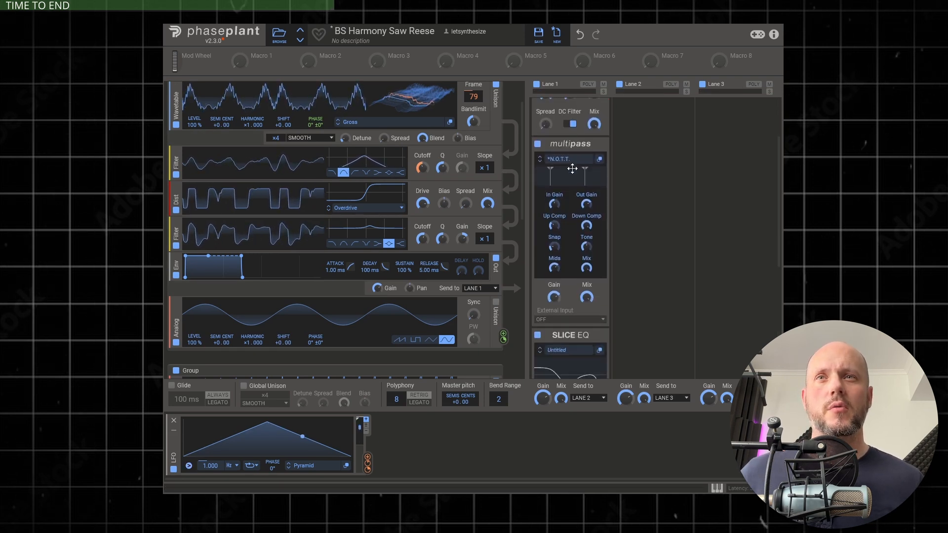
scroll(573, 217, down, 1)
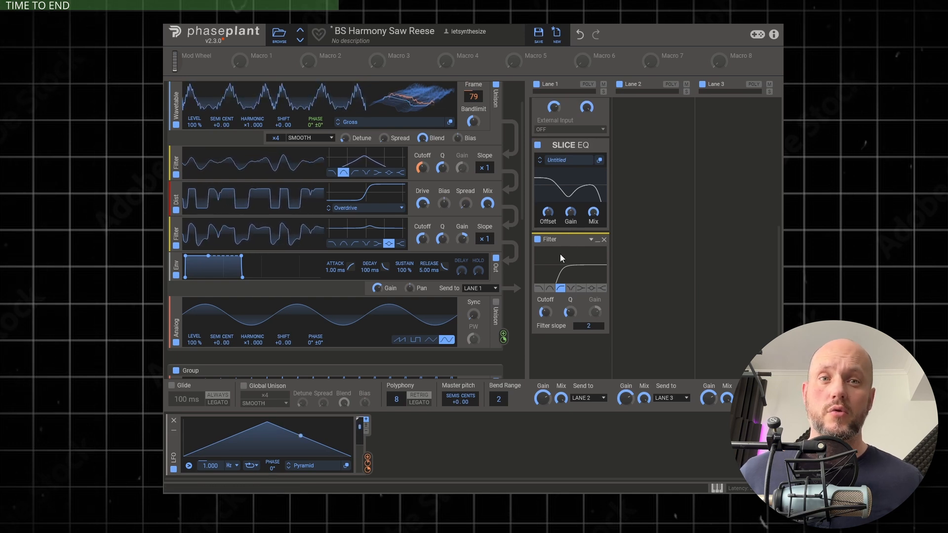
scroll(553, 217, up, 1)
click(537, 84)
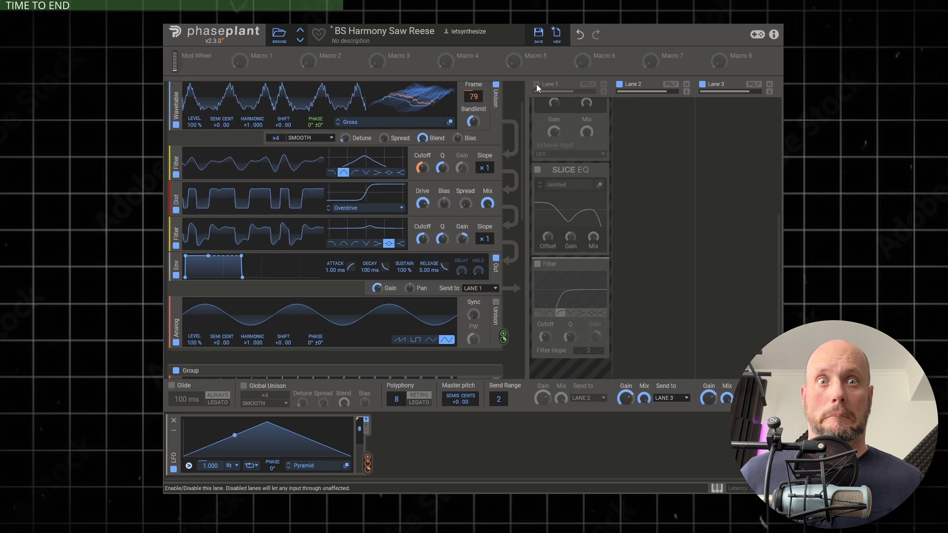
click(536, 84)
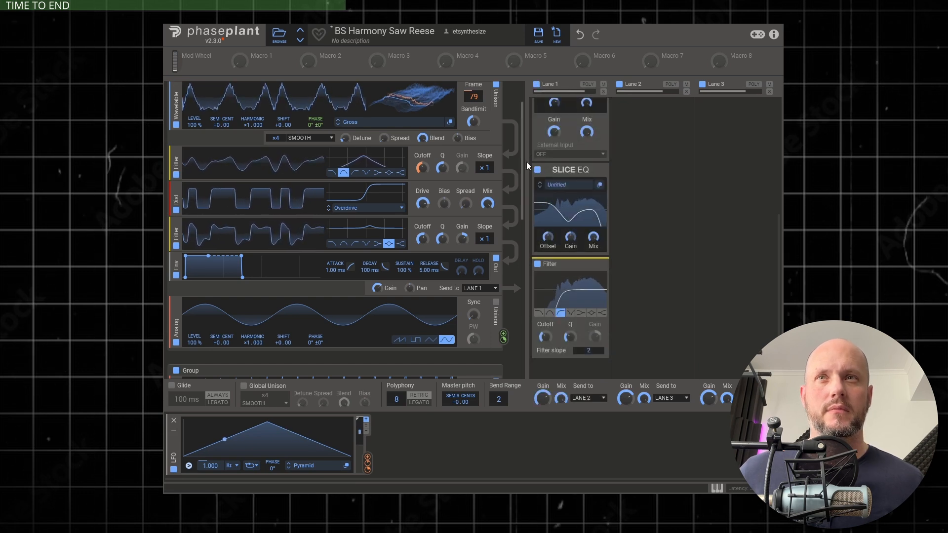
Step: Try flattening the mid-range dip near 521 Hz in Lane 1's Slice EQ to about 0 dB, and undo the change
click(599, 184)
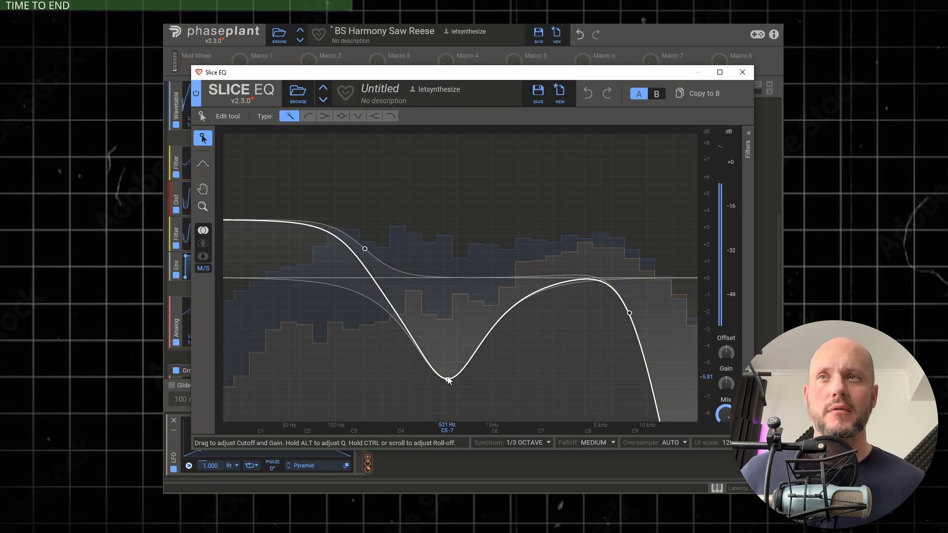
drag(448, 381, 442, 282)
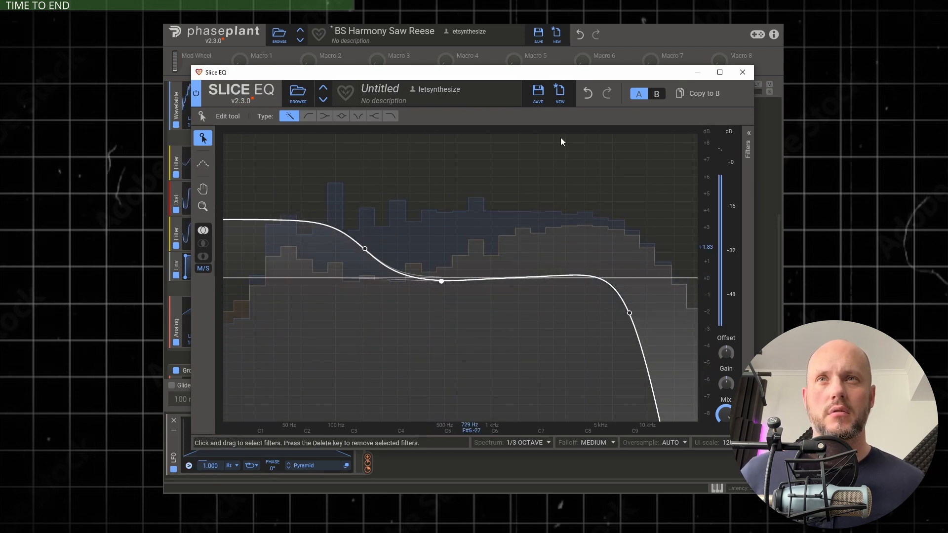
click(588, 93)
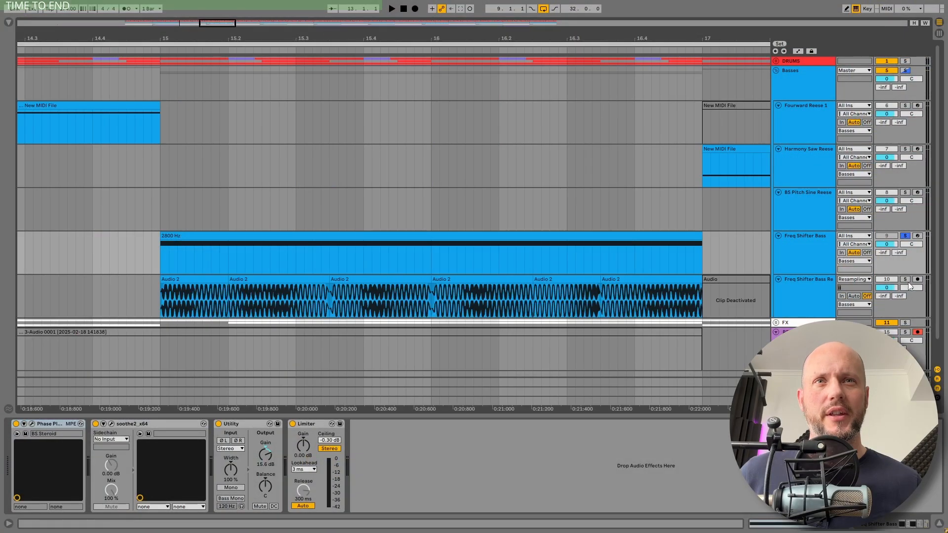
Step: Solo the resampled Freq Shifter Bass track, select its first Audio 2 clip and play it back
click(906, 279)
click(213, 279)
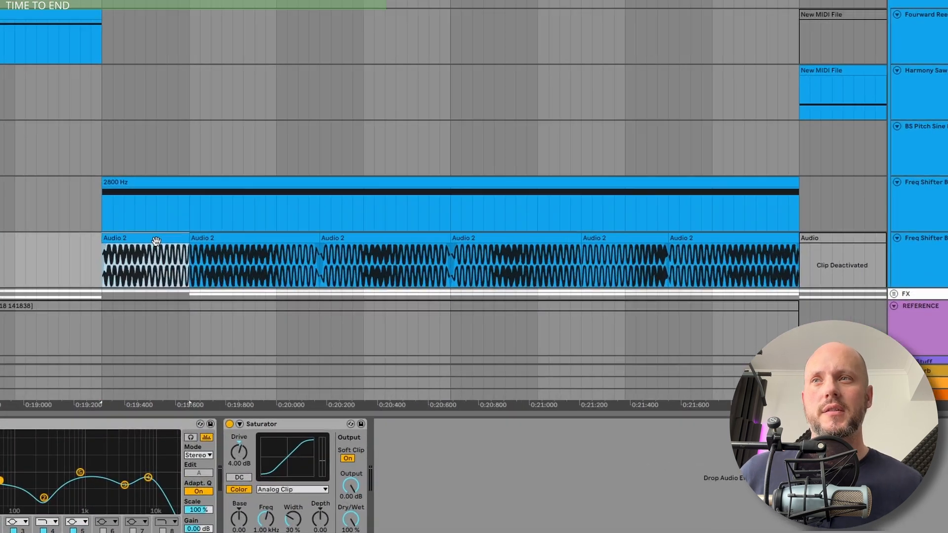
key(space)
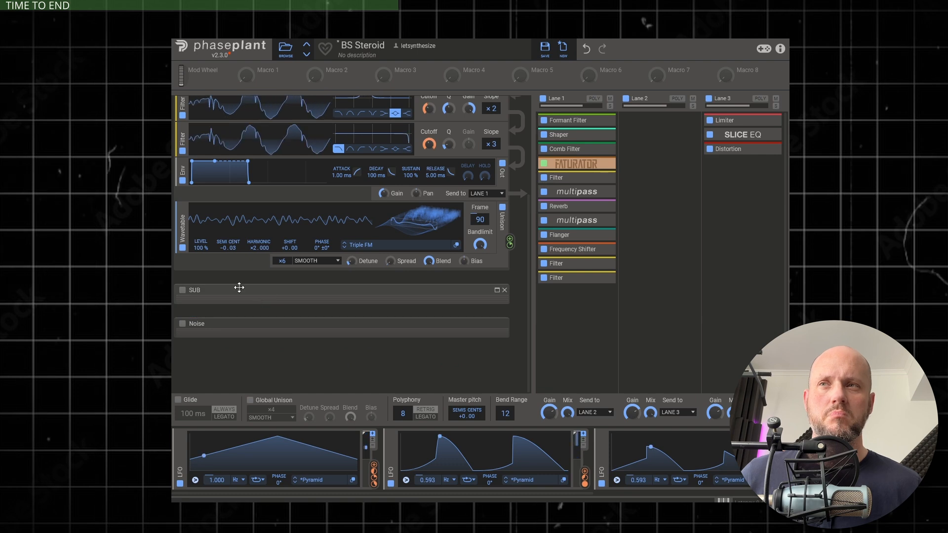
Step: Toggle the SUB and Noise groups in the BS Steroid patch, and enable the Triple FM wavetable generator
click(182, 290)
click(182, 323)
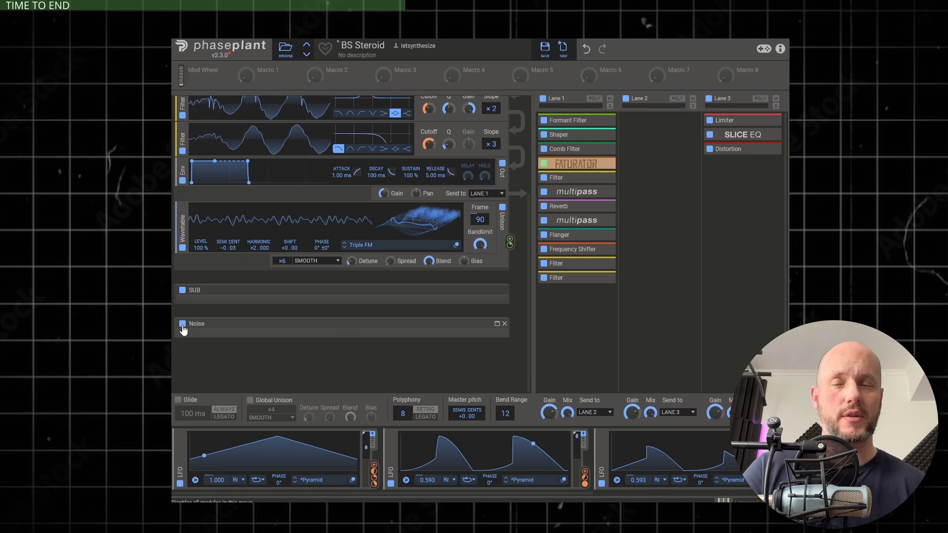
scroll(499, 316, up, 3)
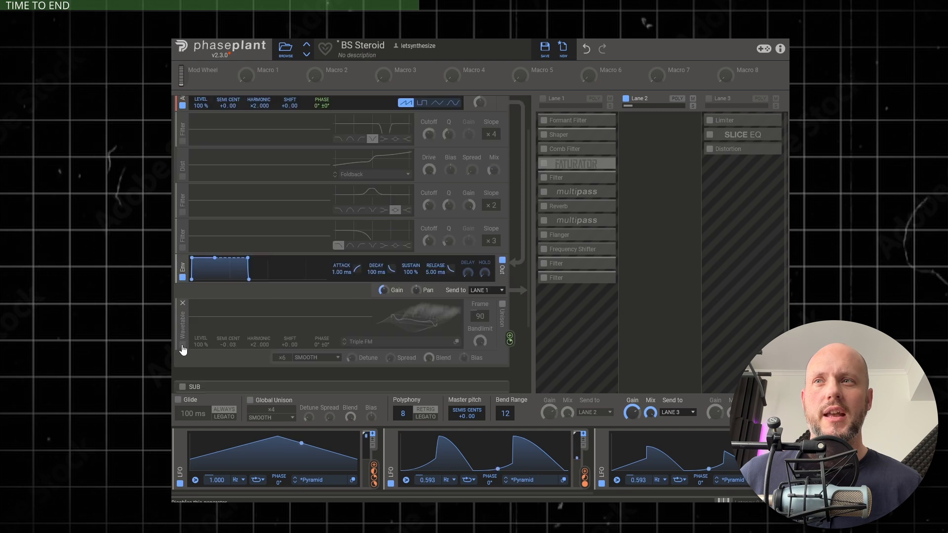
click(183, 344)
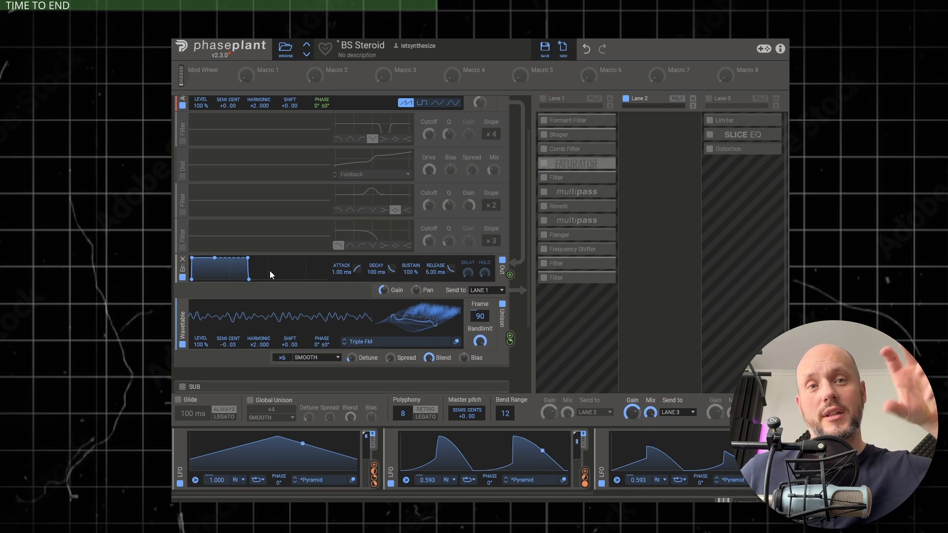
Step: Enable the three filters and the Foldback distortion under the saw Analog oscillator one at a time to compare the sound
scroll(269, 271, up, 2)
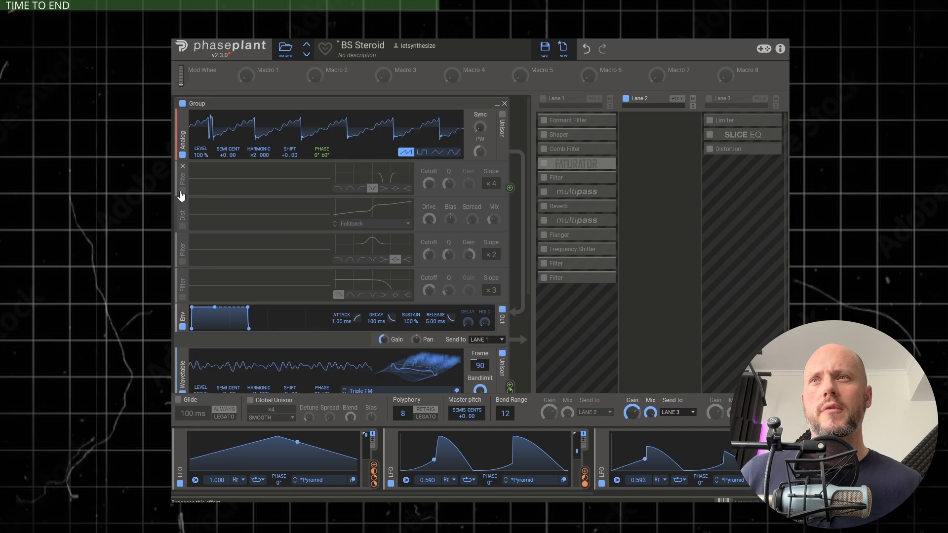
click(182, 190)
click(182, 225)
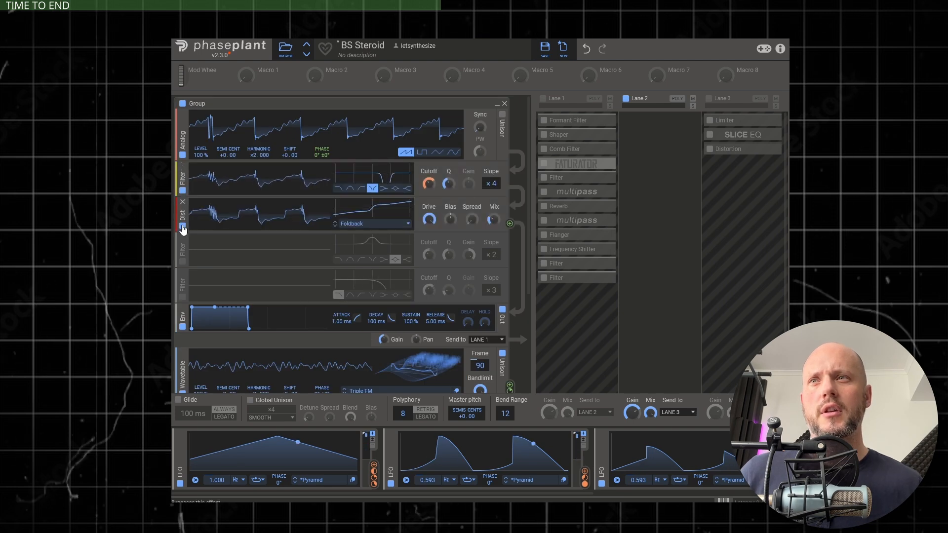
click(182, 260)
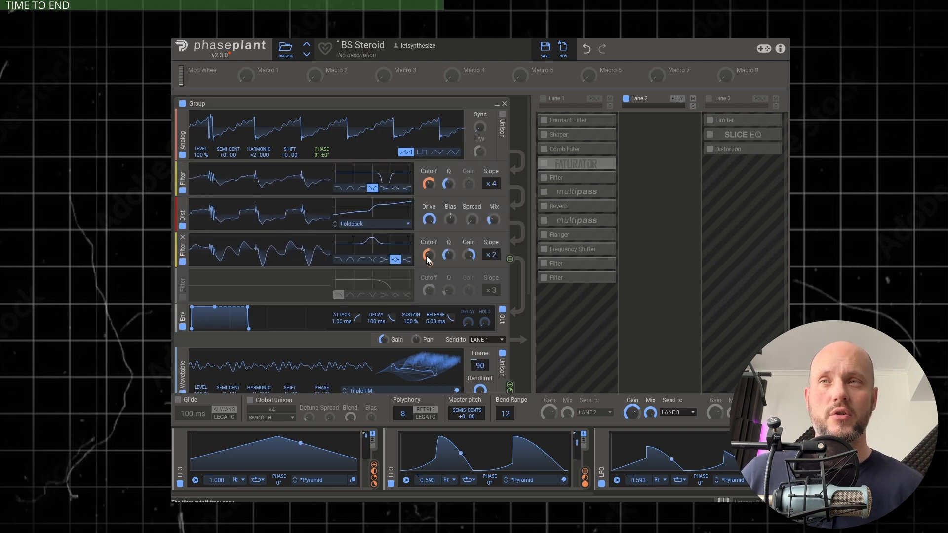
click(183, 296)
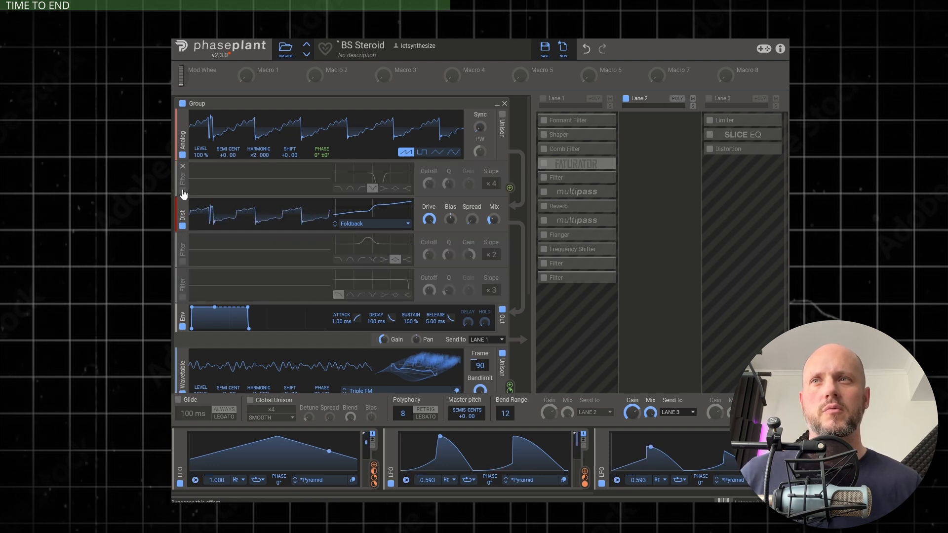
click(183, 226)
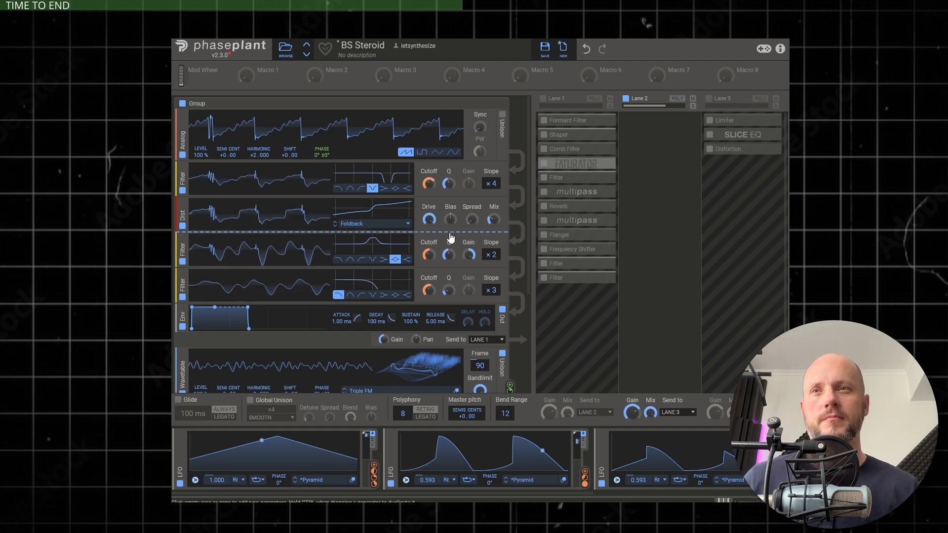
Step: Enable Lane 1 with its Formant Filter and Foldback Shaper, and expand both effects to show their settings
click(545, 99)
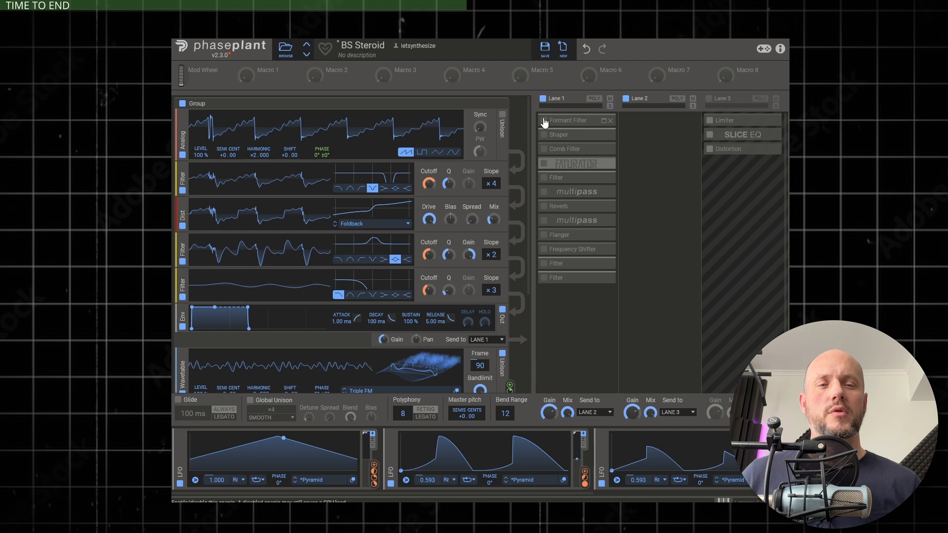
click(604, 121)
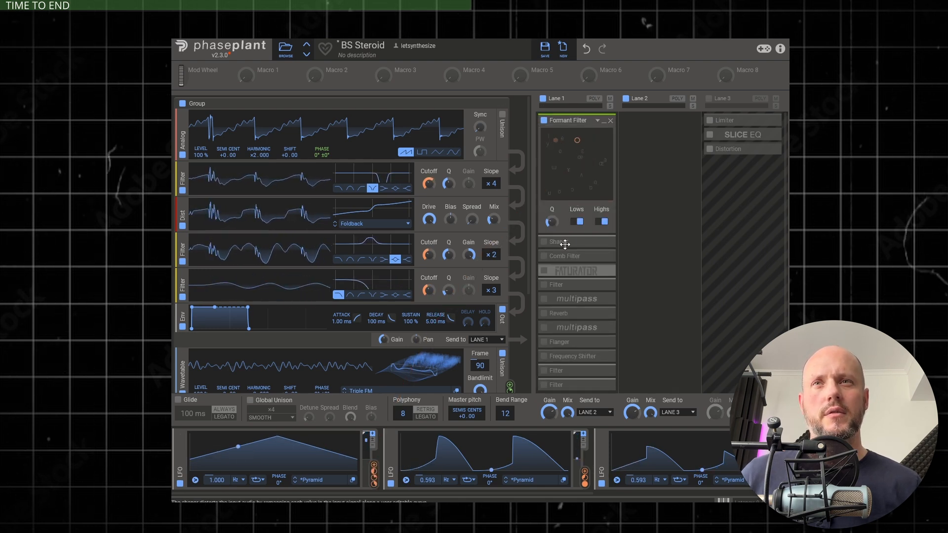
click(603, 243)
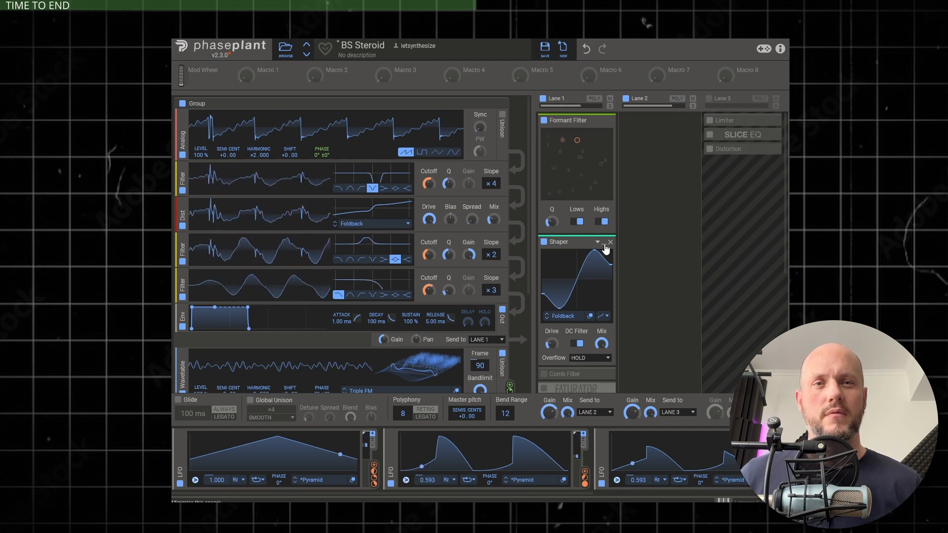
scroll(607, 248, down, 3)
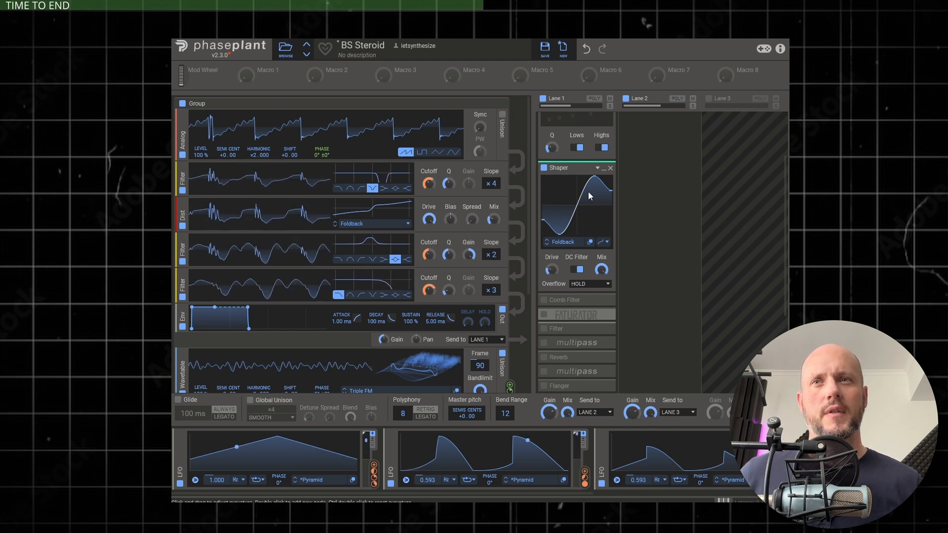
scroll(581, 212, down, 2)
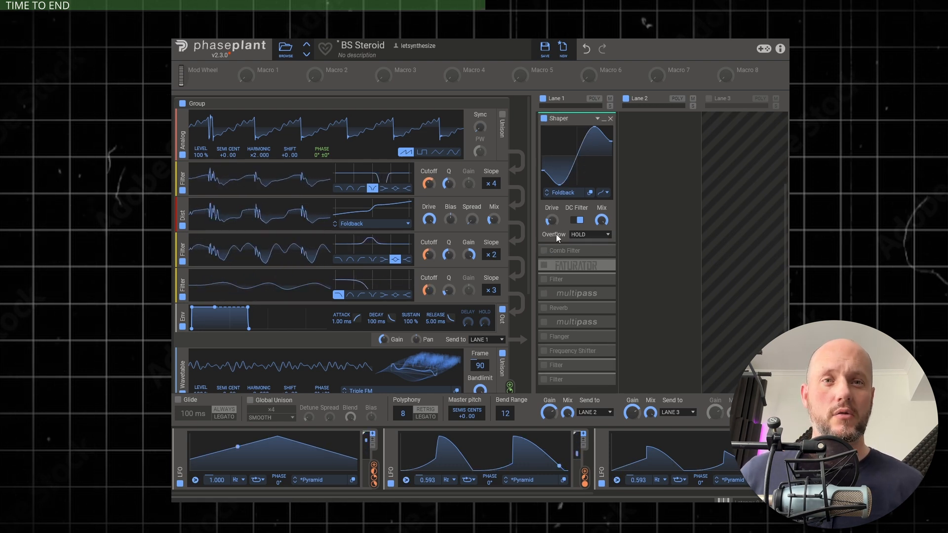
Step: Enable and expand the Comb Filter in Lane 1, and inspect the modulation on its cutoff
scroll(489, 252, down, 5)
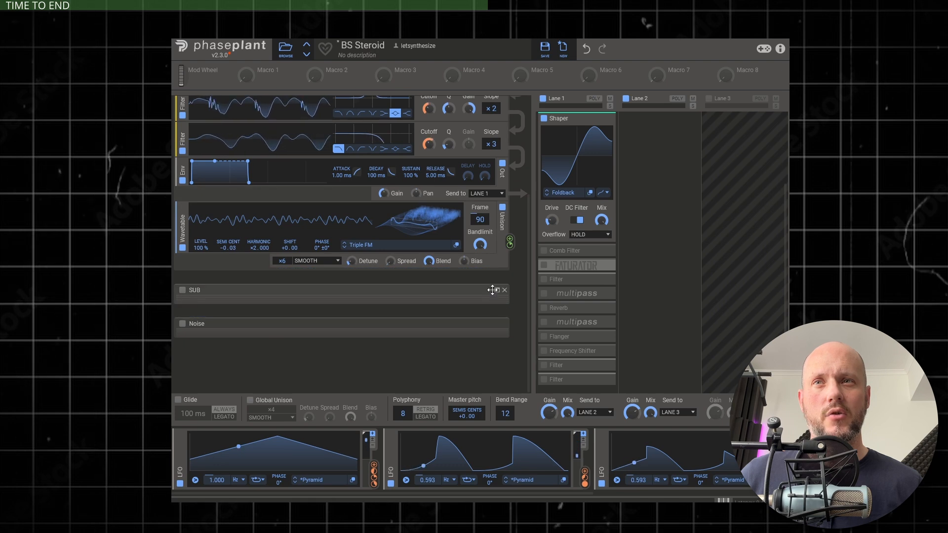
click(475, 294)
click(546, 253)
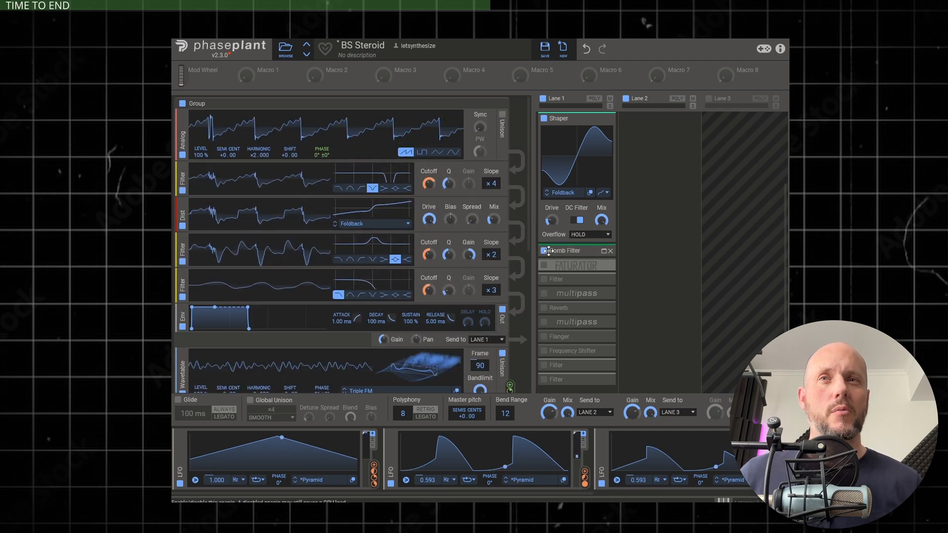
click(601, 252)
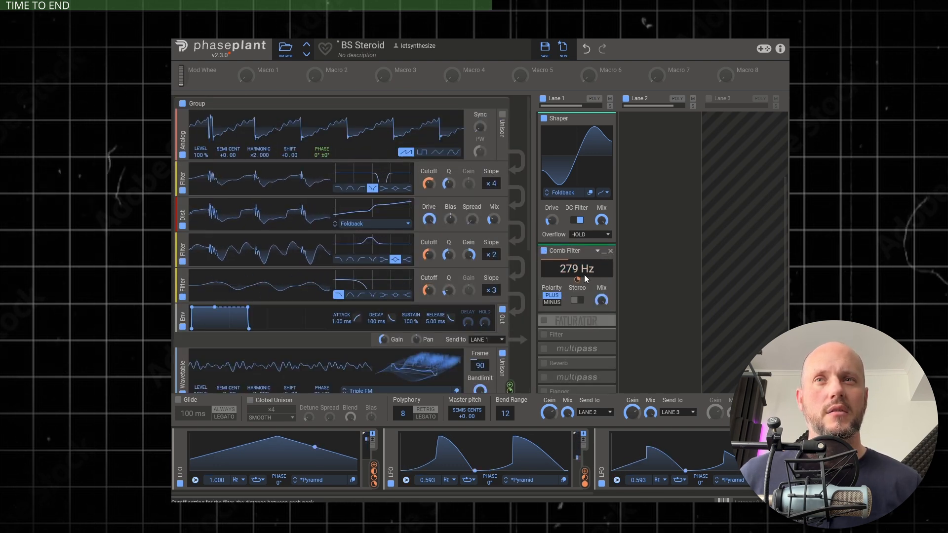
mouse_move(577, 281)
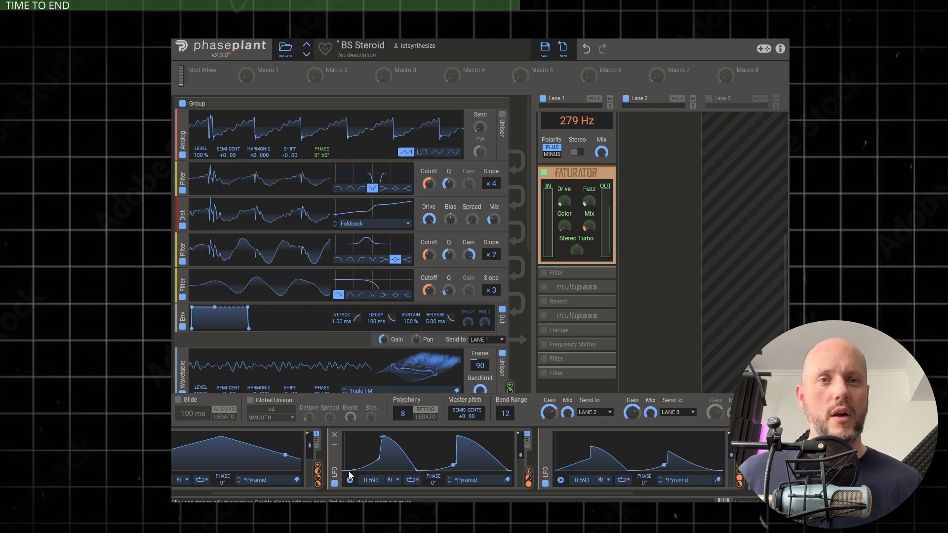
Step: Expand the high-pass Filter after Faturator and the N.O.T.T. Multipass in Lane 1 with both effects enabled
click(603, 273)
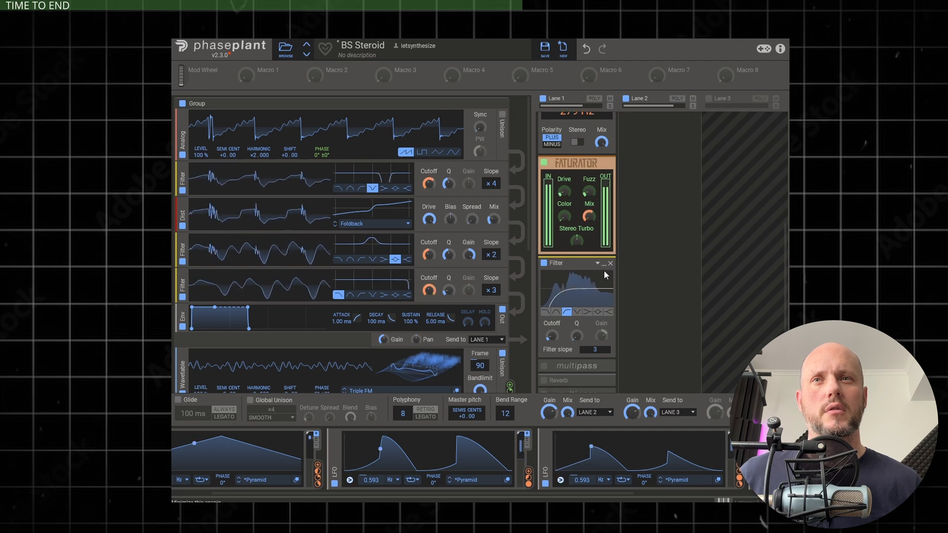
scroll(603, 271, down, 3)
click(605, 260)
scroll(604, 256, down, 2)
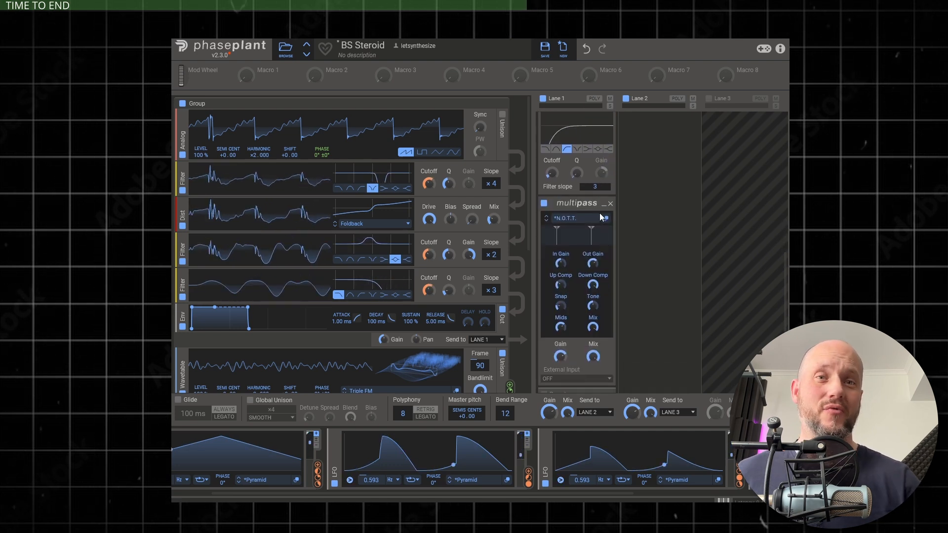
Step: Compare the sound with the high-pass Filter before the first Multipass bypassed and enabled
scroll(592, 212, up, 2)
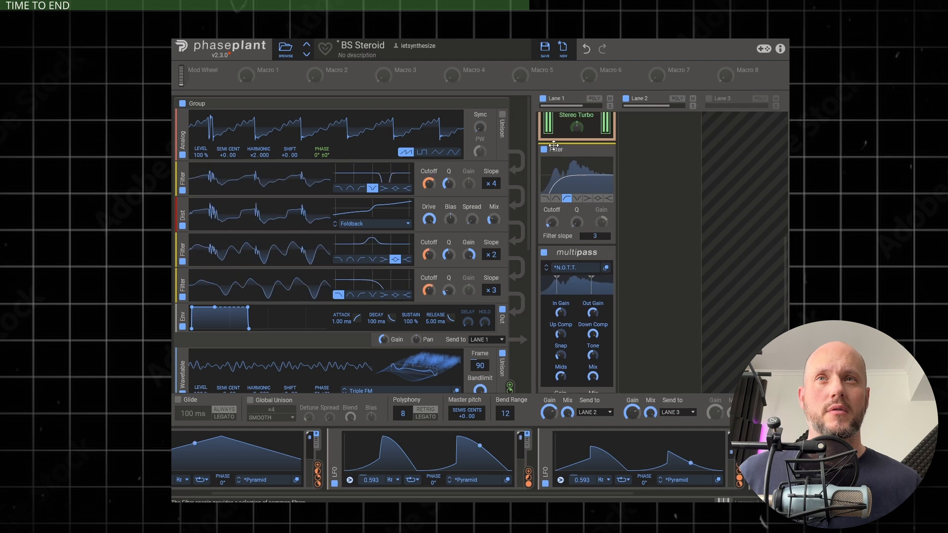
click(544, 151)
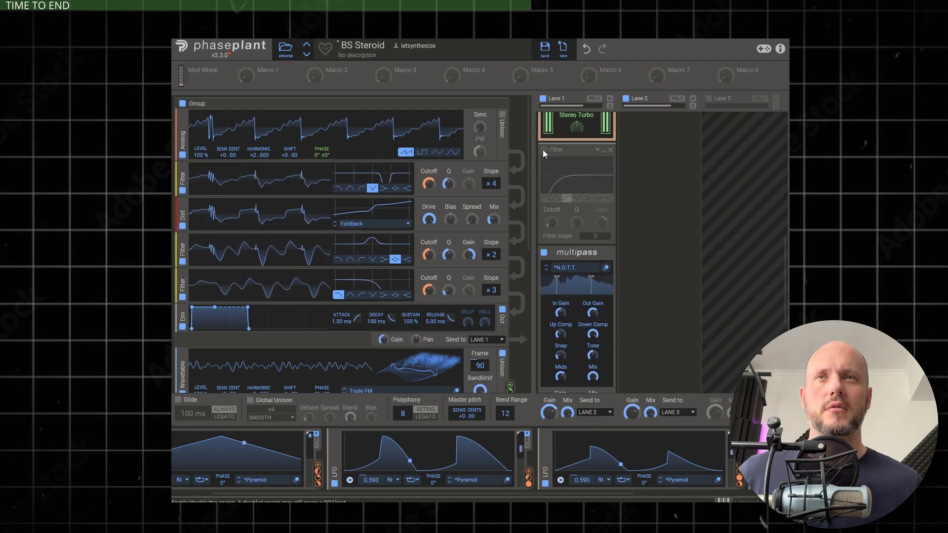
click(544, 150)
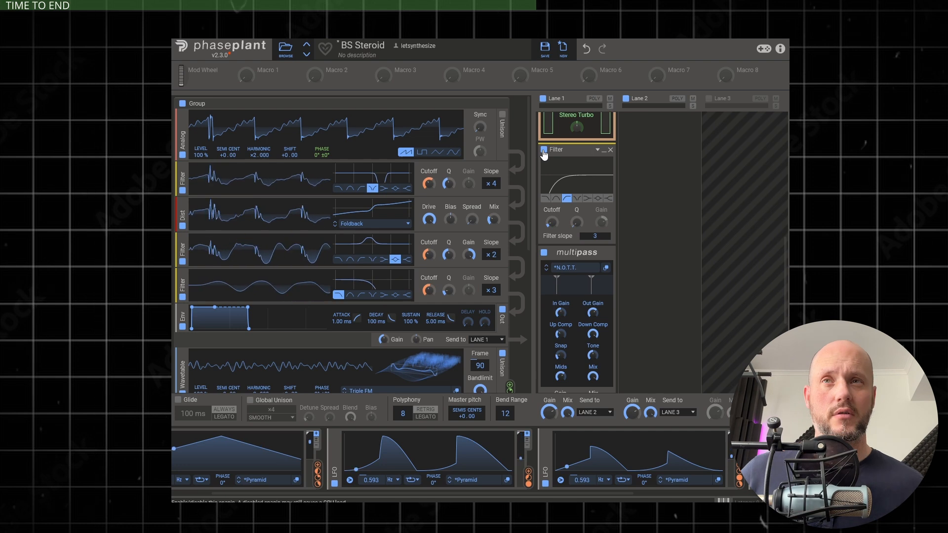
Step: Review the enabled Reverb in Lane 1, and enable and expand the second N.O.T.T. Multipass below it
scroll(604, 245, down, 5)
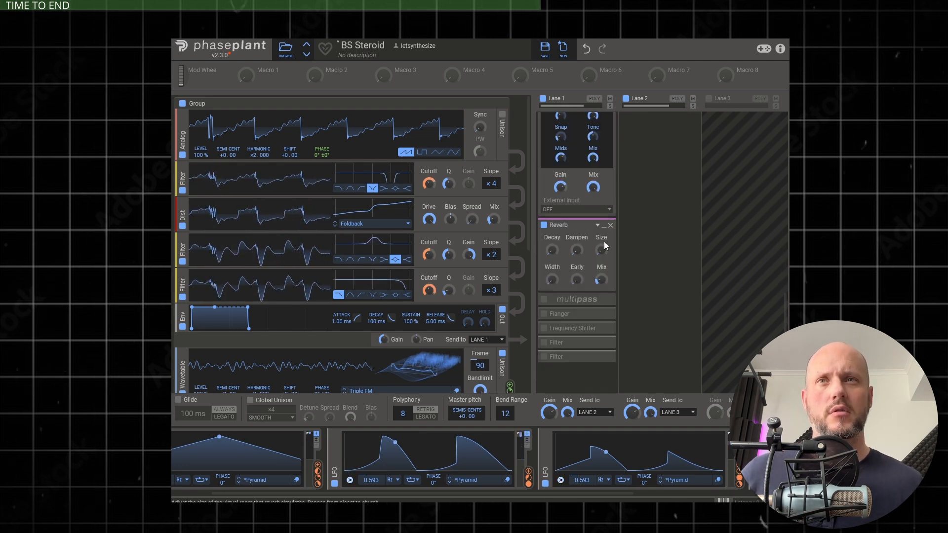
click(545, 300)
click(604, 300)
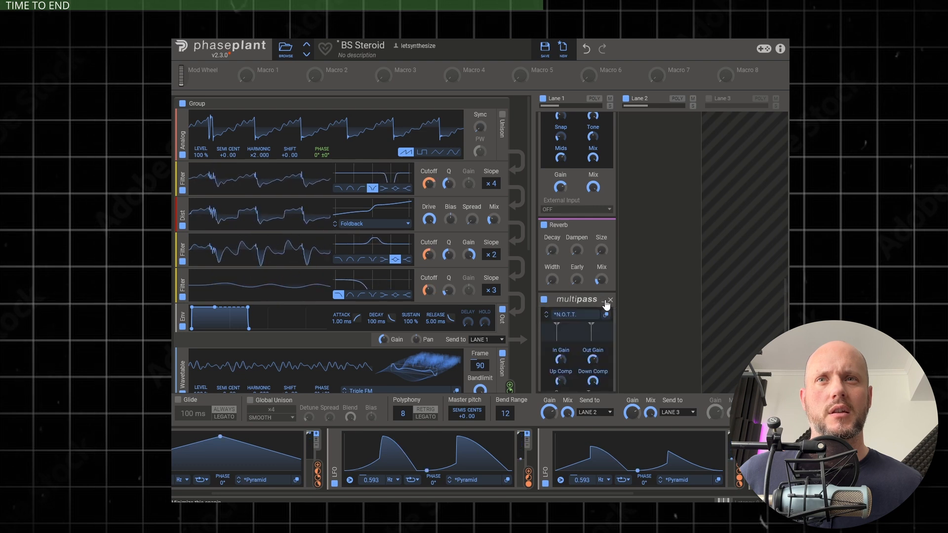
scroll(606, 264, down, 2)
scroll(606, 260, down, 1)
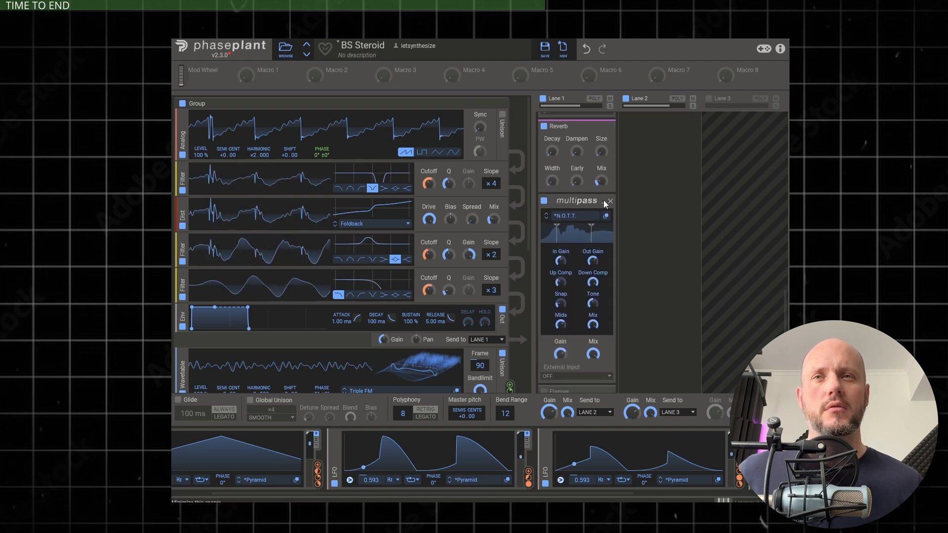
Step: Expand the Flanger and Frequency Shifter in Lane 1, inspect the Flanger's delay modulation, and enable both effects
scroll(603, 203, down, 3)
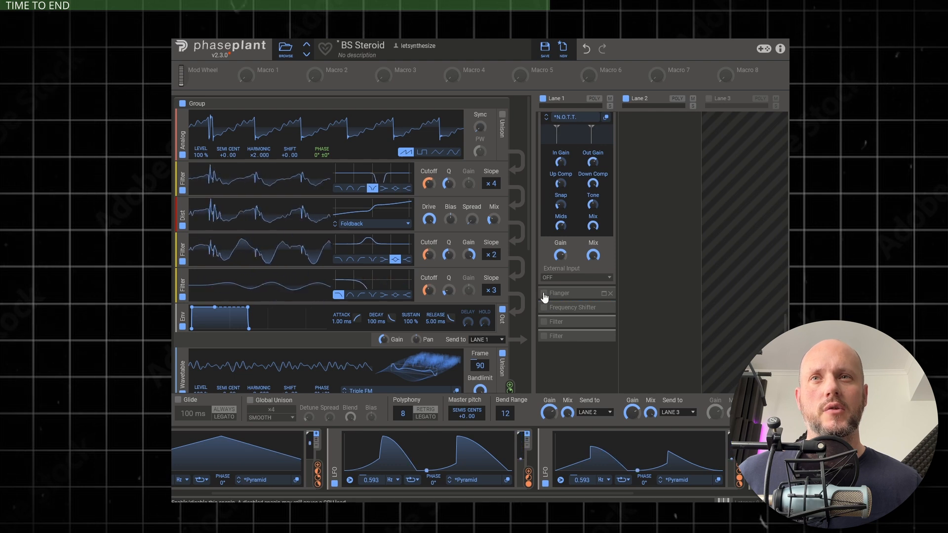
click(603, 295)
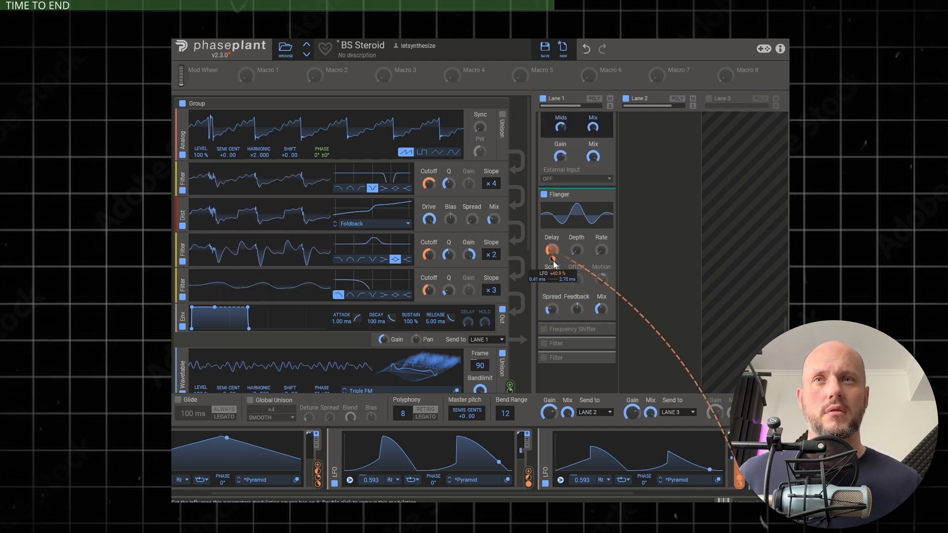
click(568, 329)
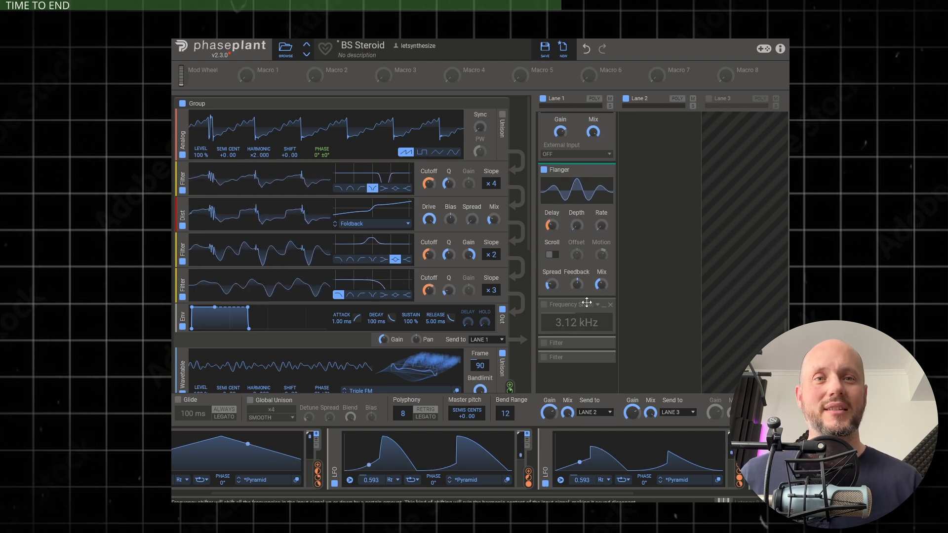
click(544, 304)
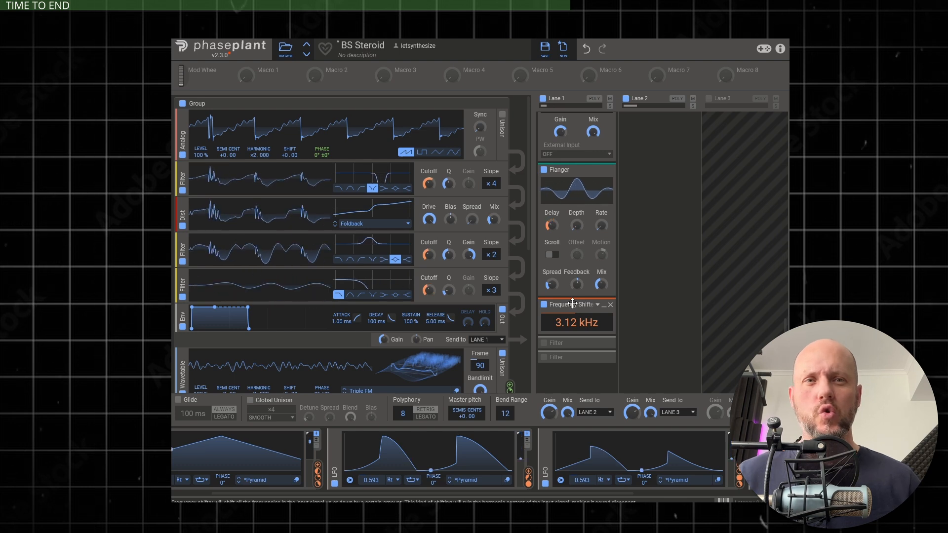
Step: Enable the high-pass and low-pass Filters that follow the Frequency Shifter in Lane 1, and examine their curves
scroll(571, 303, down, 4)
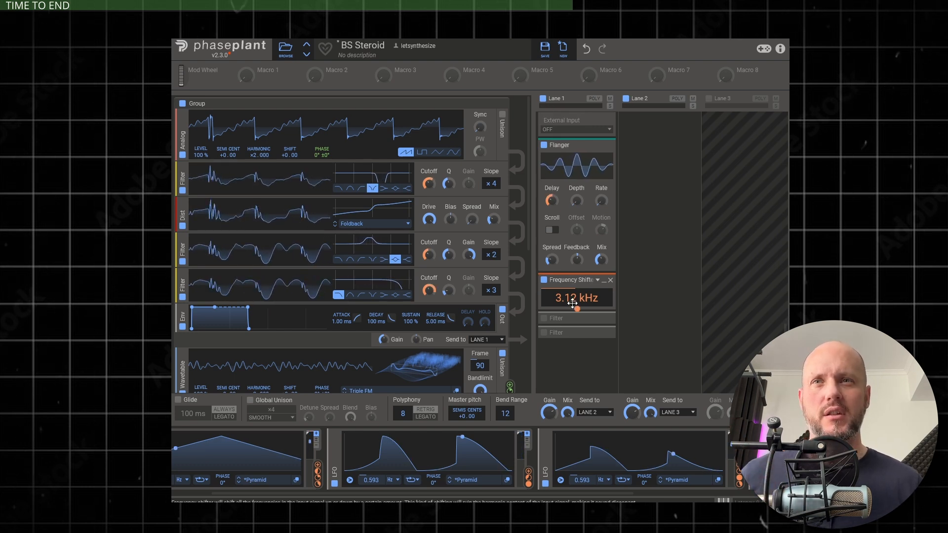
click(544, 244)
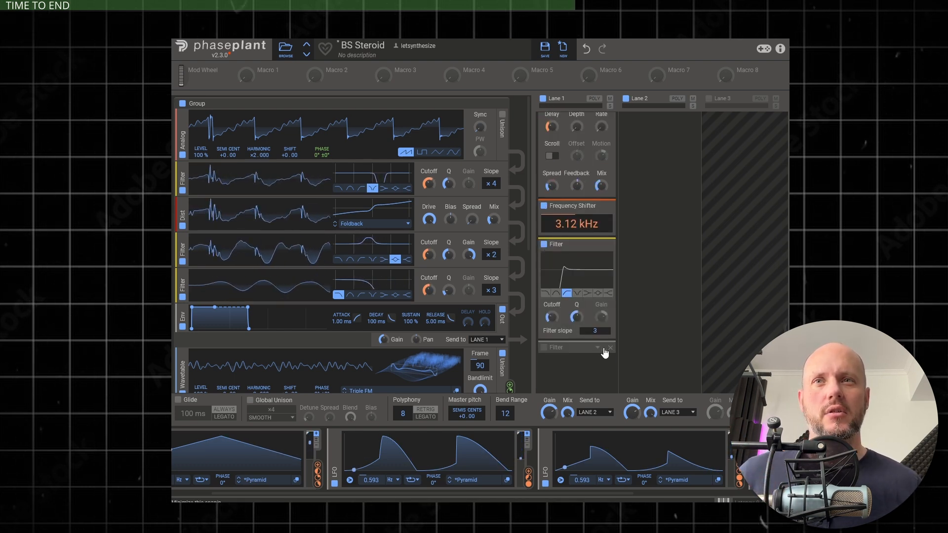
scroll(605, 353, down, 4)
click(544, 249)
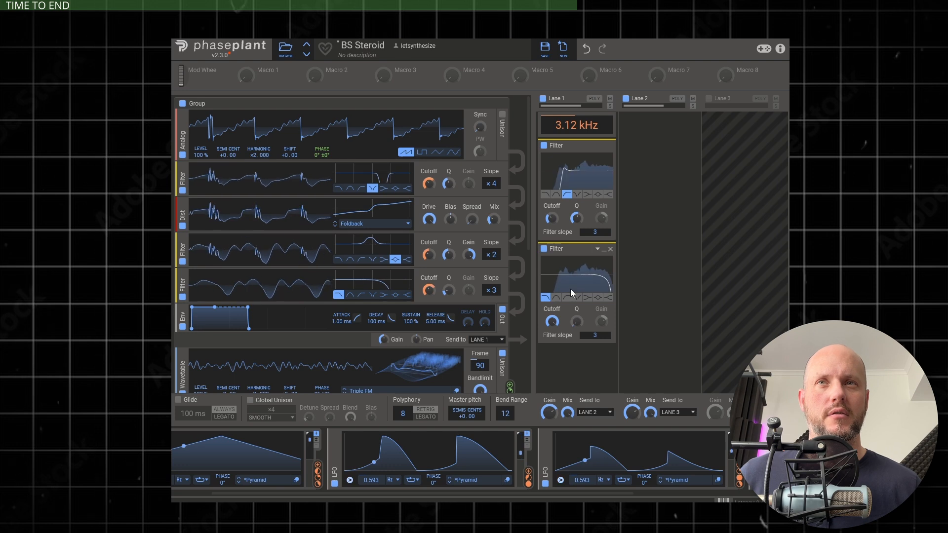
scroll(570, 289, up, 3)
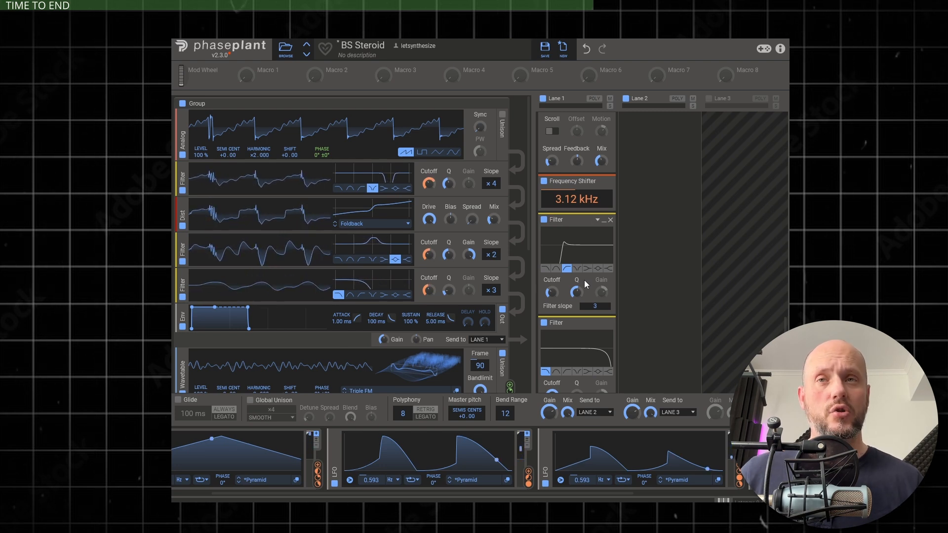
Step: Compare the sound with the high-pass Filter after the Frequency Shifter in Lane 1 bypassed and enabled
click(543, 220)
click(544, 220)
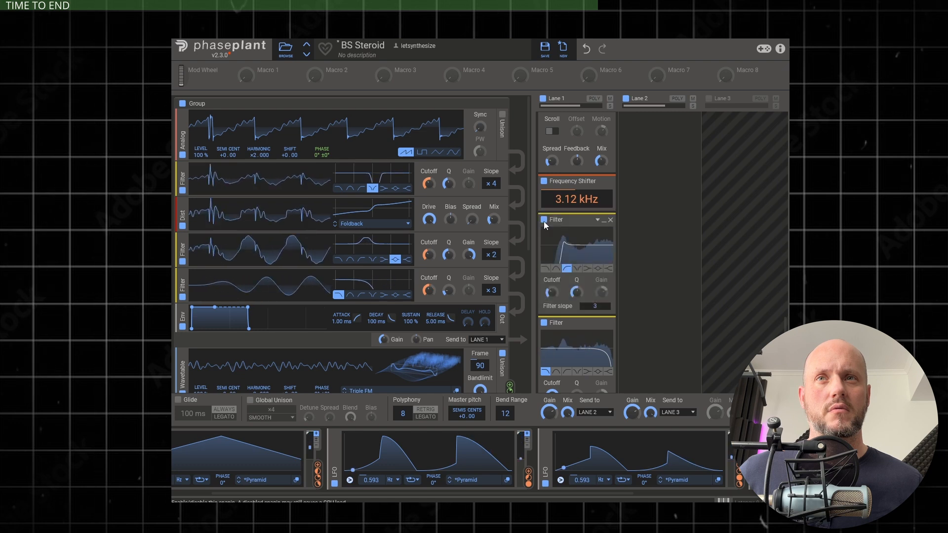
drag(543, 221, 718, 118)
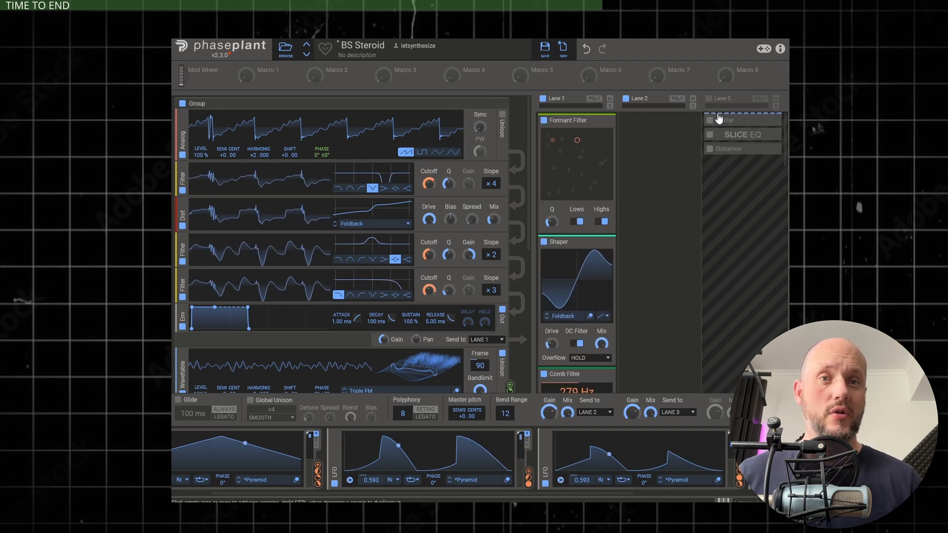
Step: Enable Lane 3 with its Limiter, Slice EQ and Distortion, compare the Slice EQ bypassed and enabled, and open its editor
drag(719, 118, 718, 119)
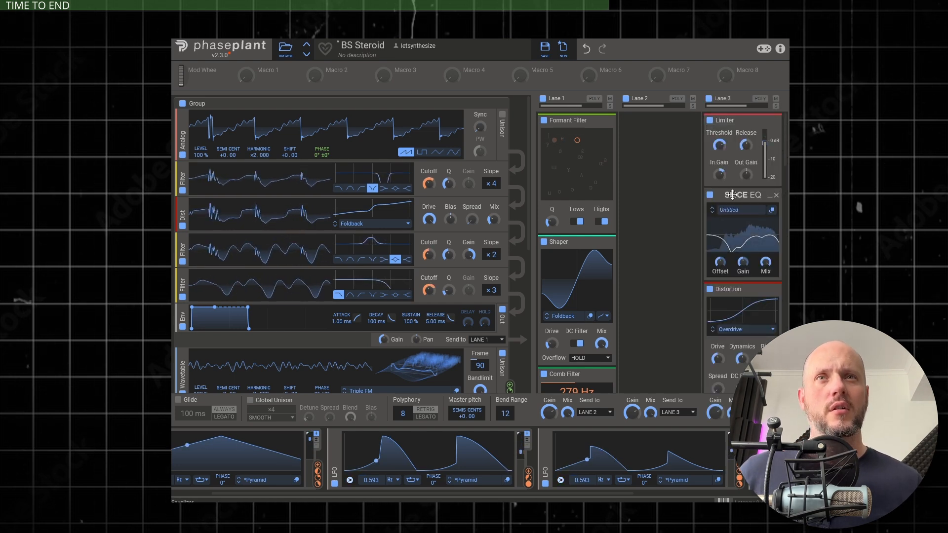
click(710, 196)
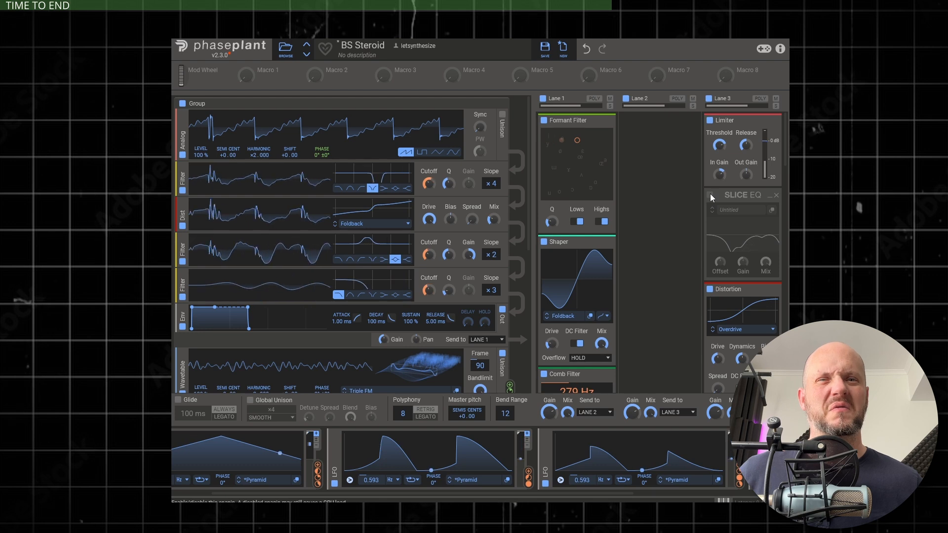
click(710, 196)
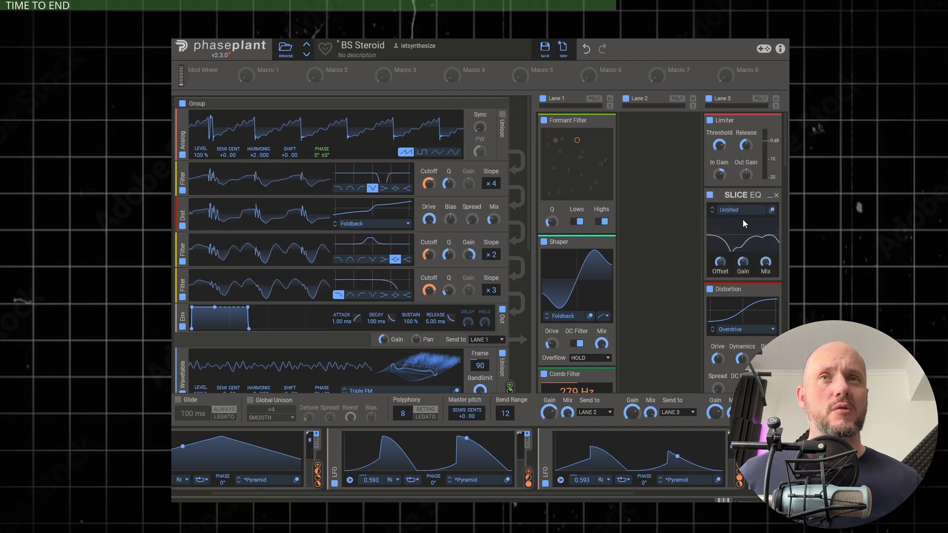
click(772, 212)
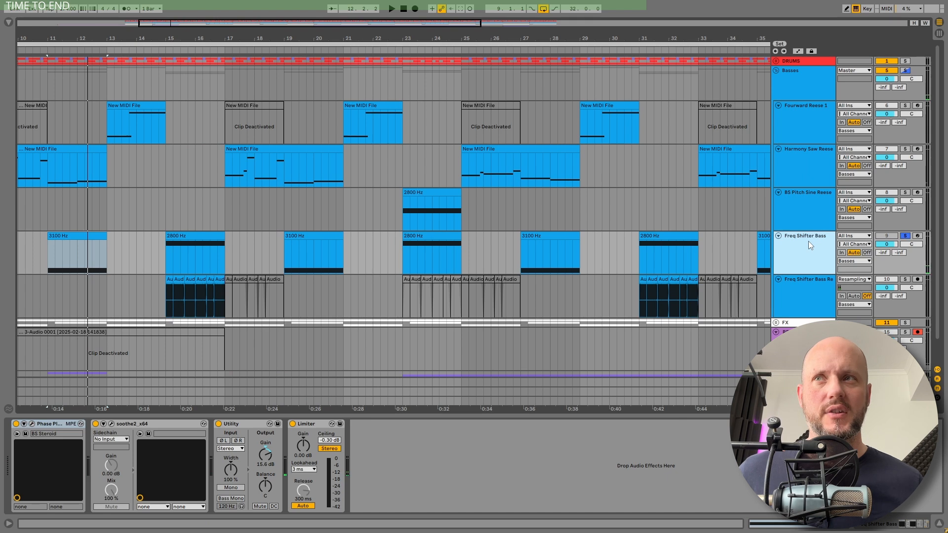
Step: In the Ableton Live arrangement, play the resampled Freq Shifter Bass clips from bar 15, and stop playback
click(169, 278)
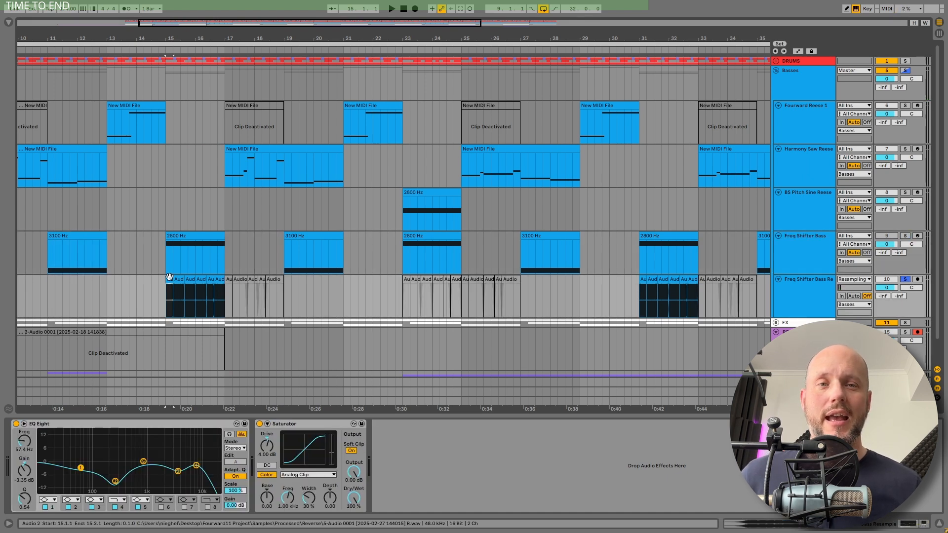
key(space)
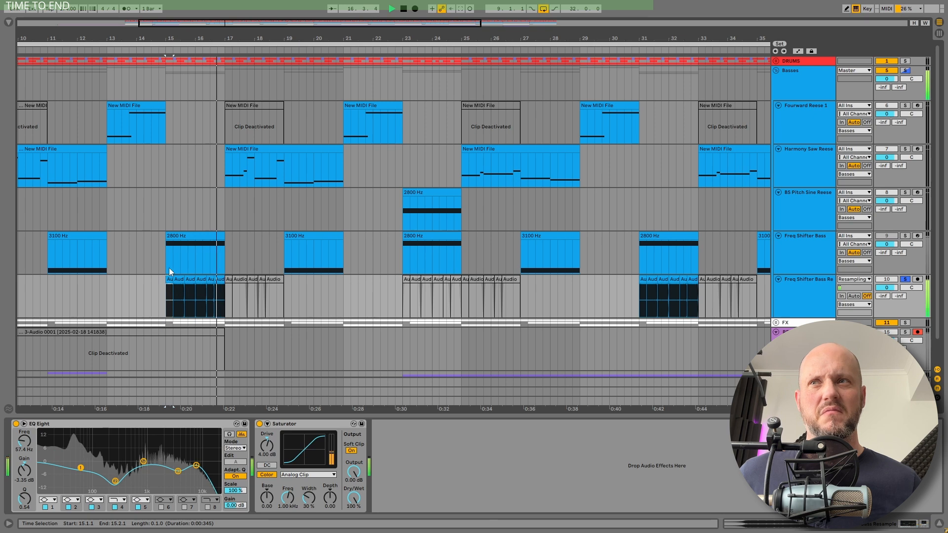
key(space)
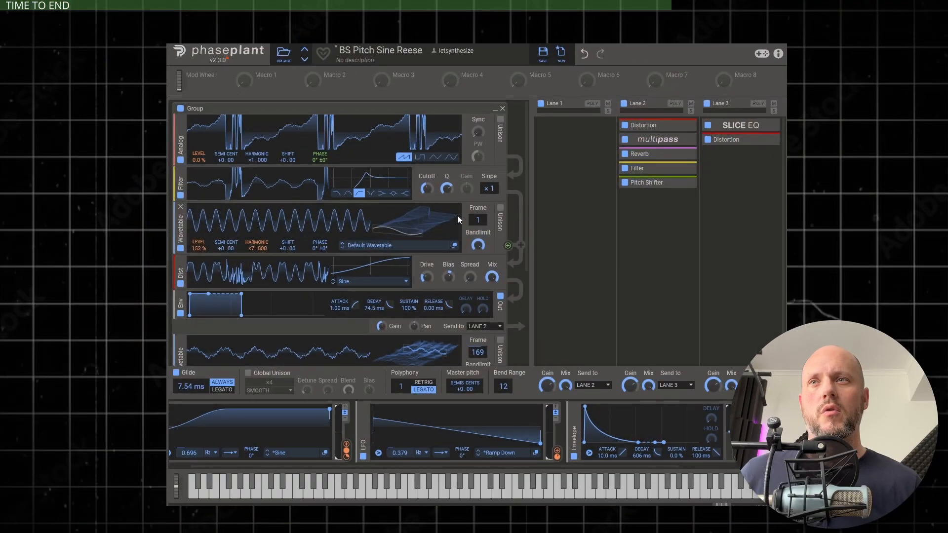
Step: In the BS Pitch Sine Reese patch, inspect the Ramp Down LFO's modulation of the Analog level and enable the Overtone Scanner Wavetable
scroll(458, 215, down, 5)
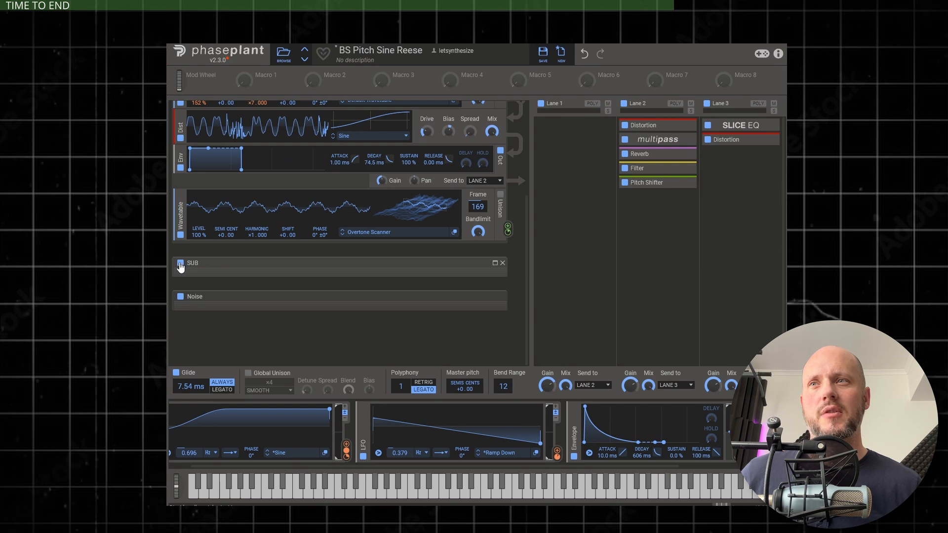
scroll(180, 297, up, 5)
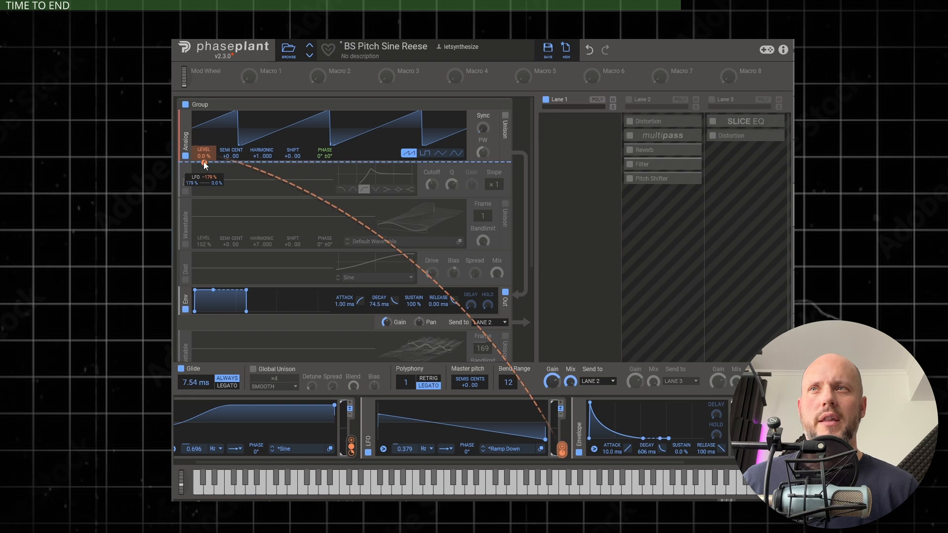
scroll(179, 326, down, 3)
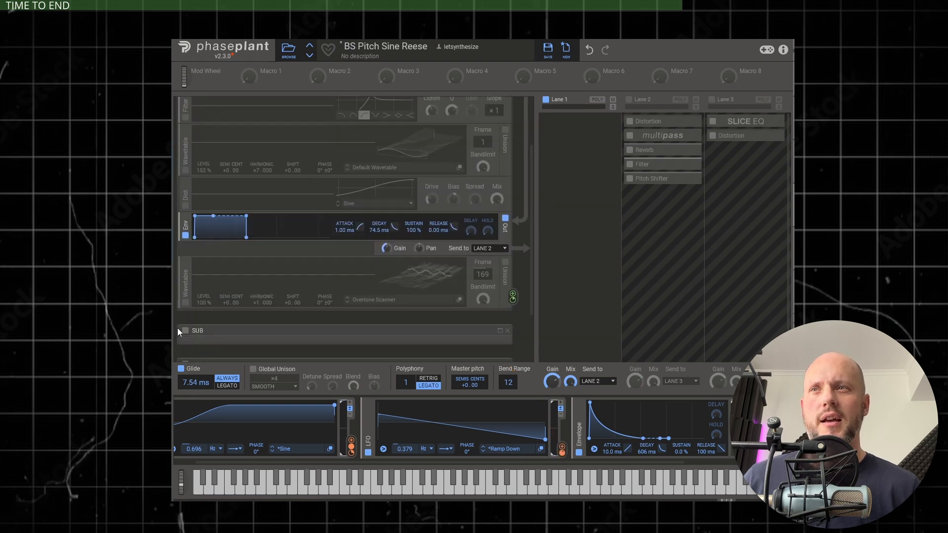
click(185, 302)
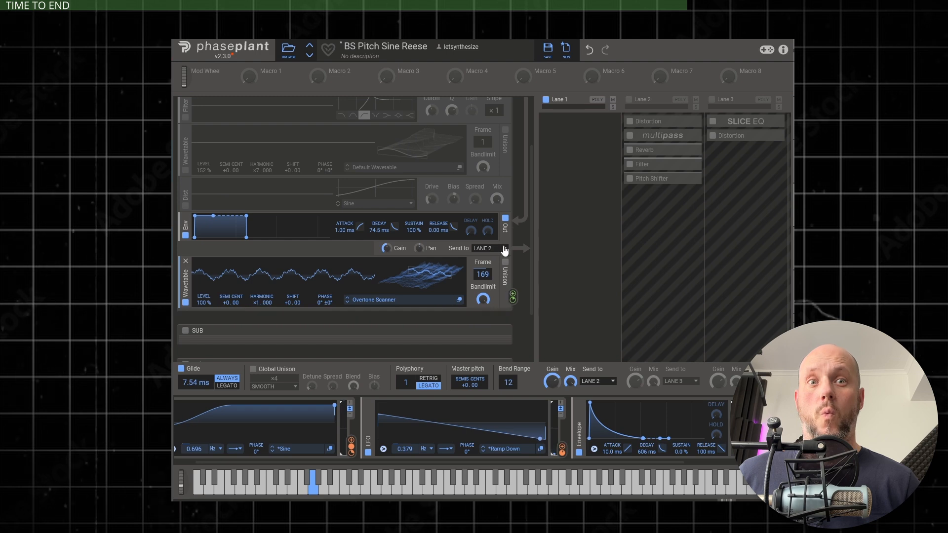
Step: Enable the high-pass Filter, the Default Wavetable and the Sine Dist module in the first generator group
scroll(505, 253, up, 3)
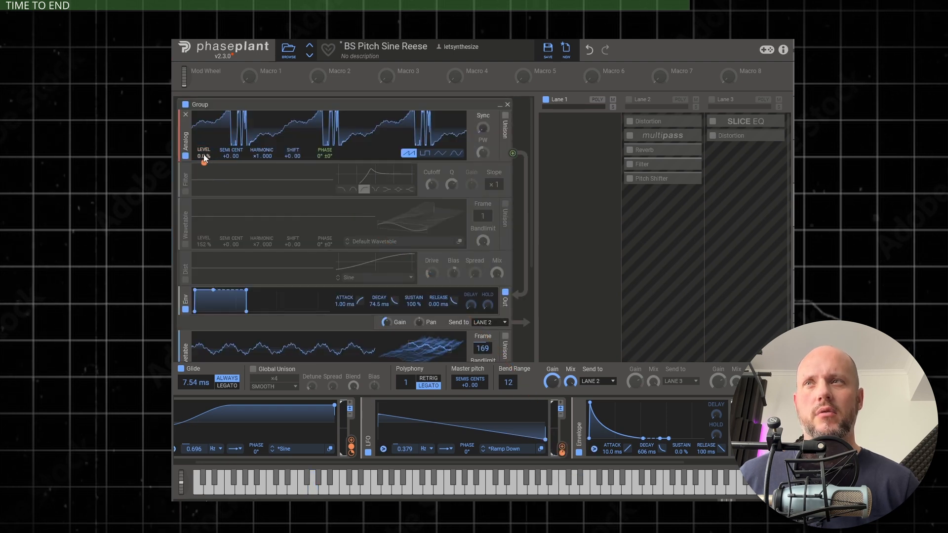
click(185, 192)
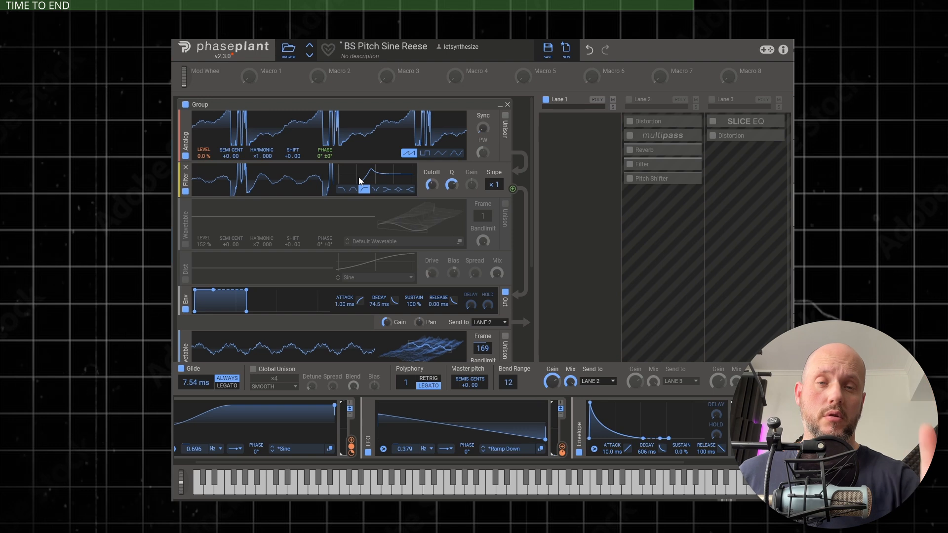
click(186, 244)
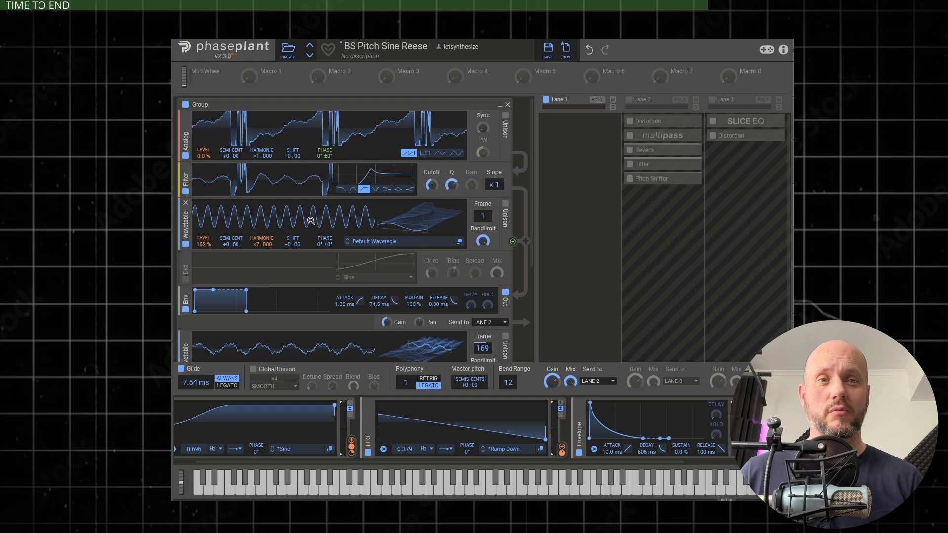
click(185, 280)
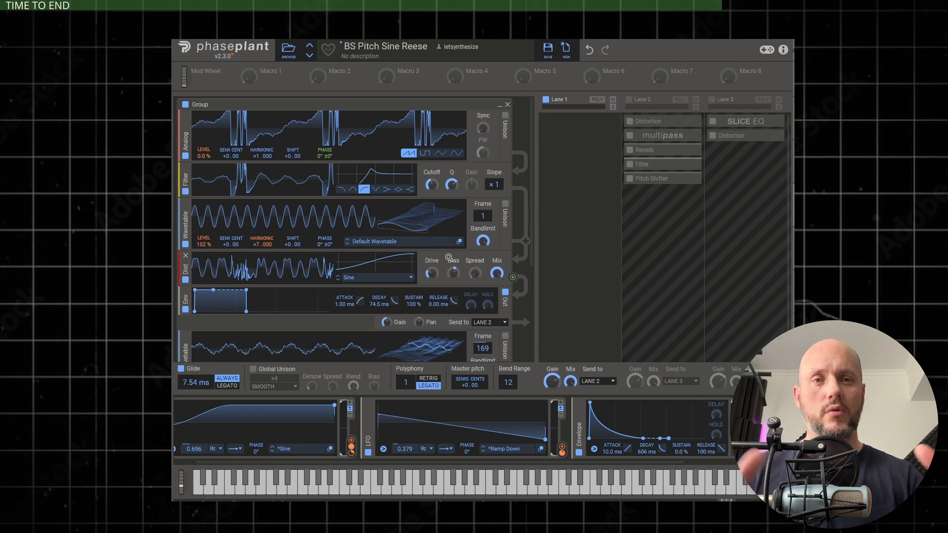
Step: Enable Lane 2 with its Hard Clip Distortion, and expand the Distortion to show its settings
scroll(185, 264, down, 3)
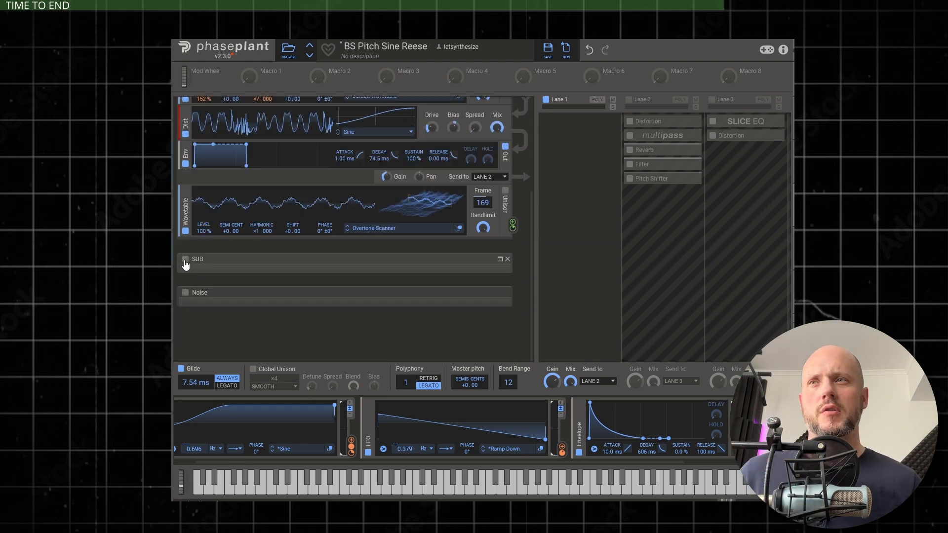
scroll(390, 299, up, 3)
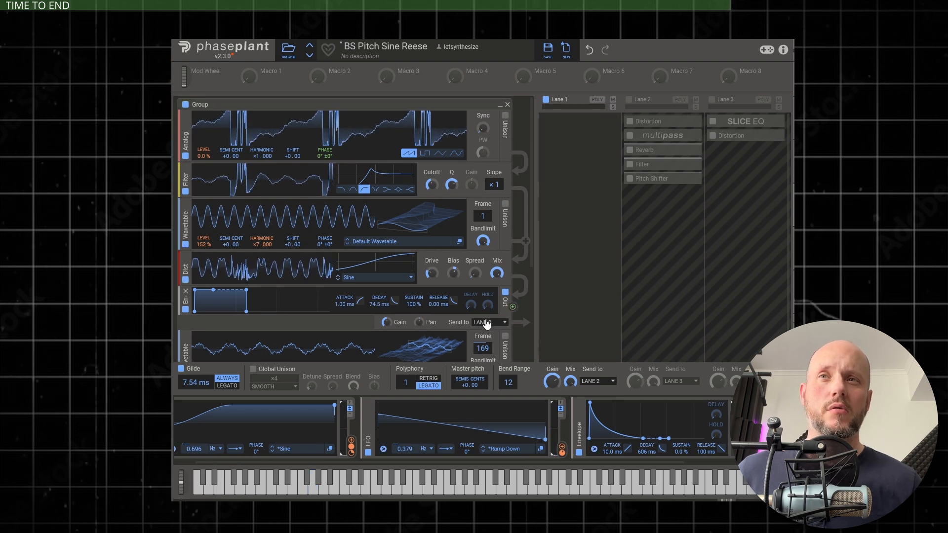
click(629, 101)
click(680, 124)
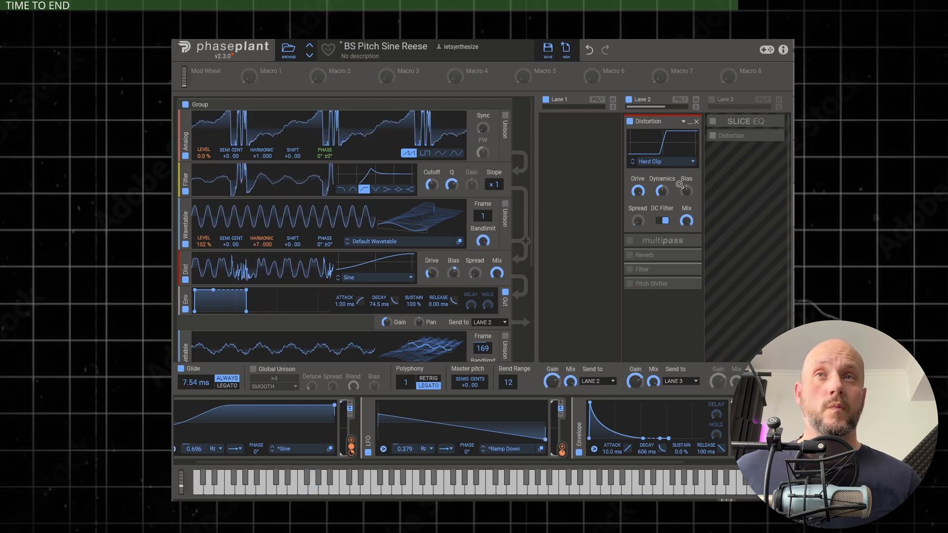
Step: Enable and expand the N.O.T.T. Multipass and the Reverb in Lane 2
click(681, 242)
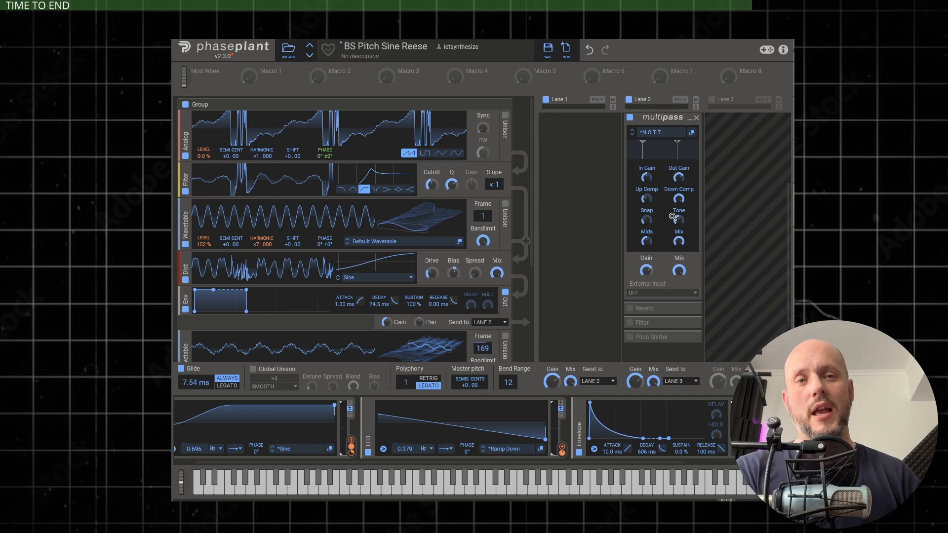
click(689, 309)
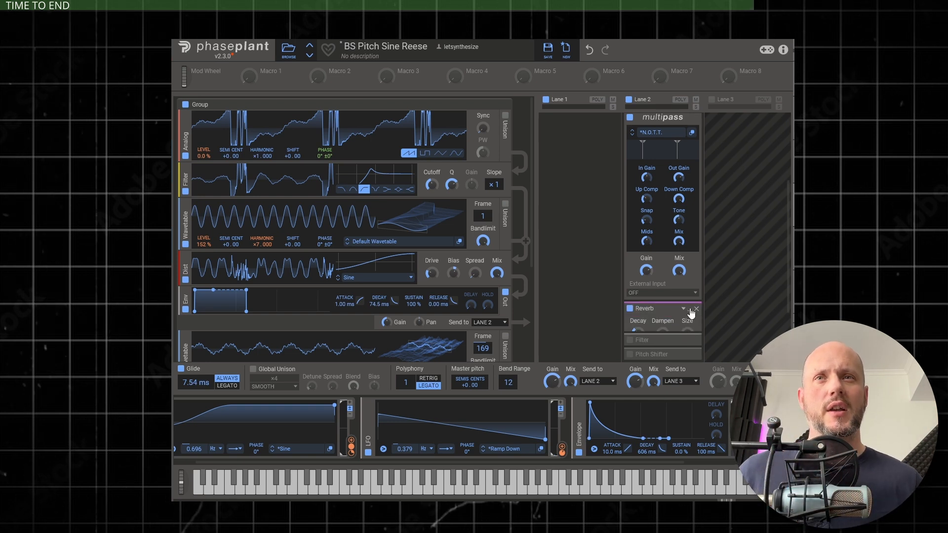
scroll(689, 301, down, 5)
mouse_move(685, 243)
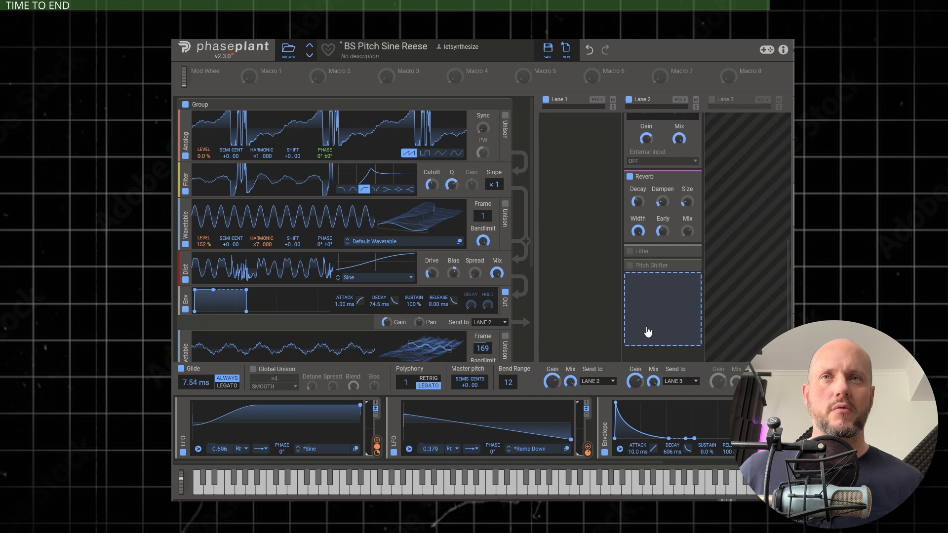
Step: Enable the low-pass Filter in Lane 2, expand the Pitch Shifter below it, and inspect its pitch modulation
click(630, 251)
scroll(662, 264, down, 3)
click(693, 267)
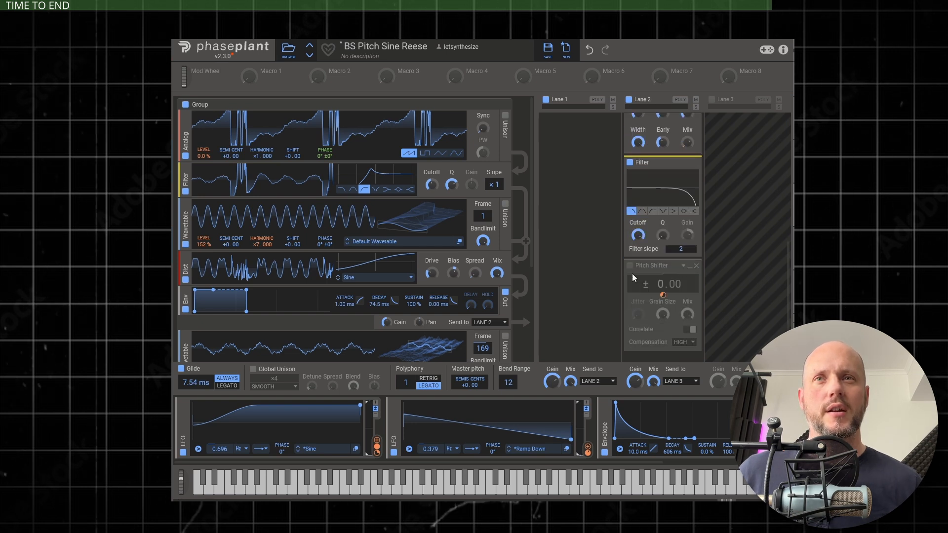
drag(662, 297, 662, 295)
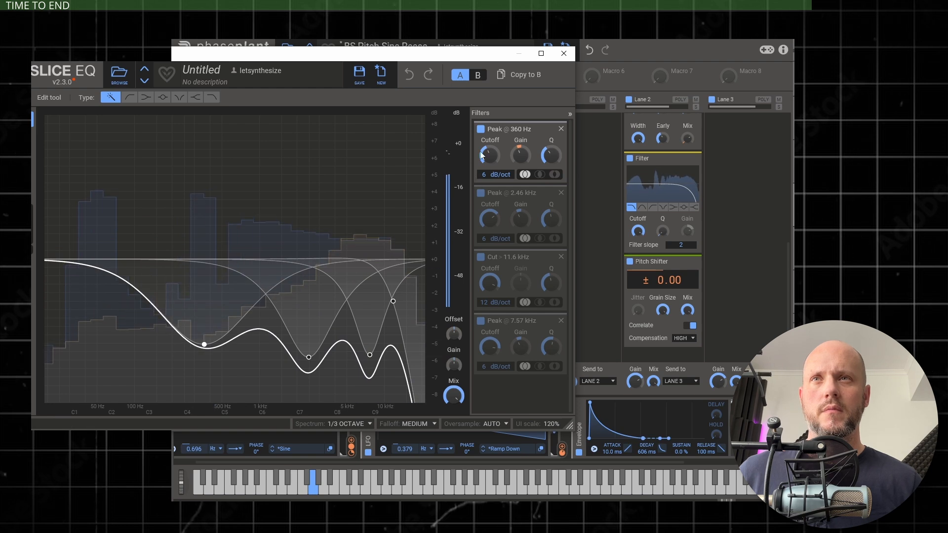
Step: Compare the Slice EQ's 360 Hz peak band bypassed and enabled, and close the EQ editor
click(481, 129)
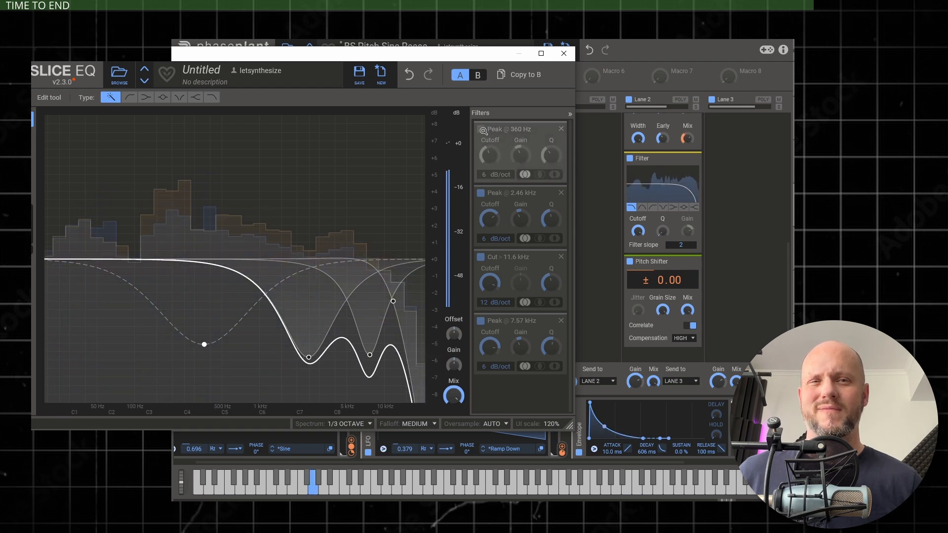
click(481, 129)
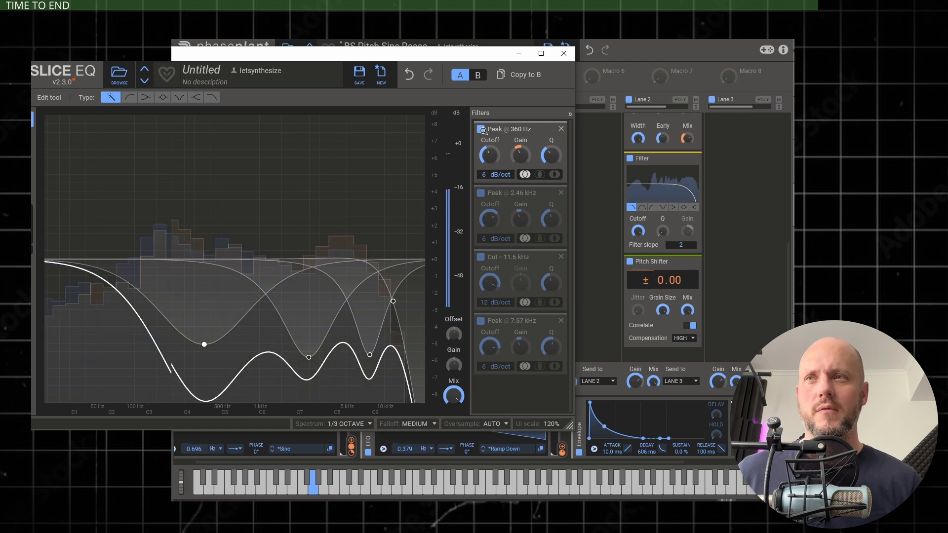
click(564, 53)
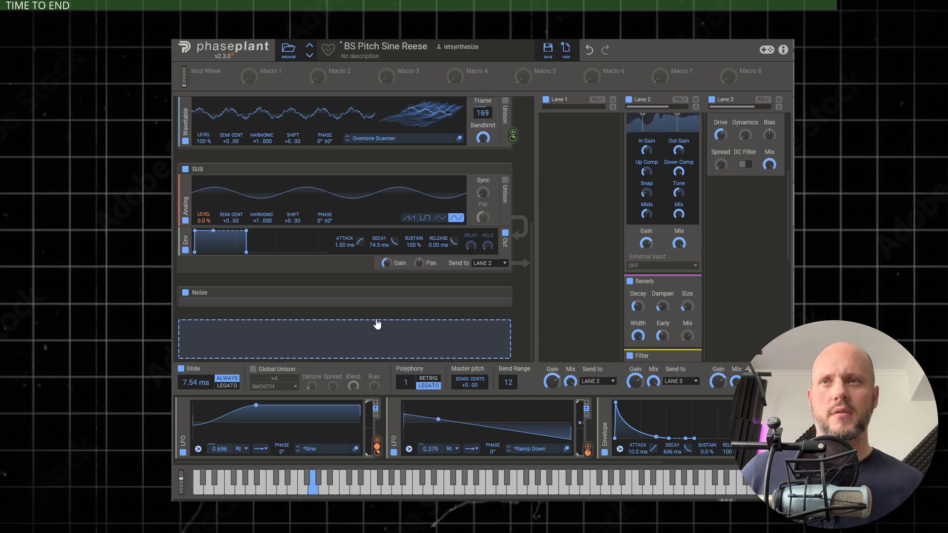
Step: Try removing the Sine LFO's modulation from the SUB oscillator's level, and undo the change
double_click(377, 452)
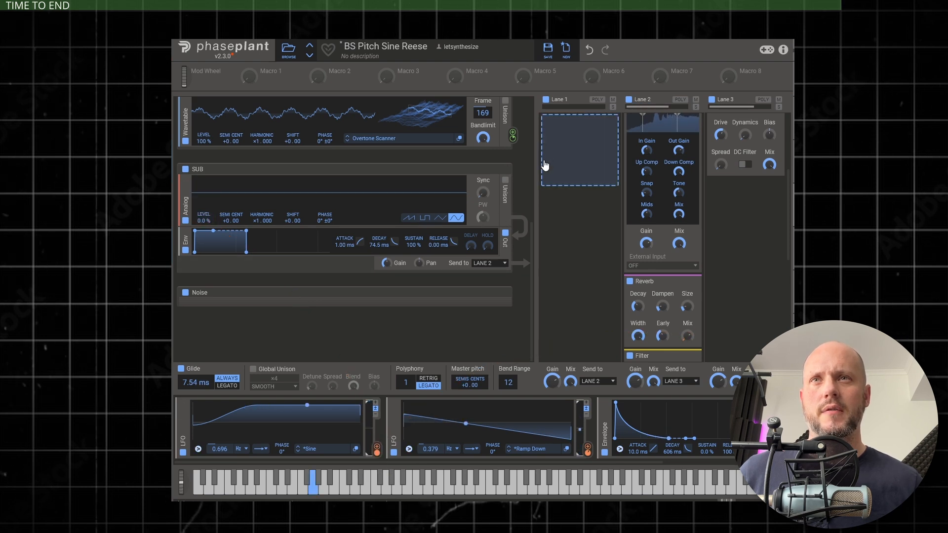
click(590, 50)
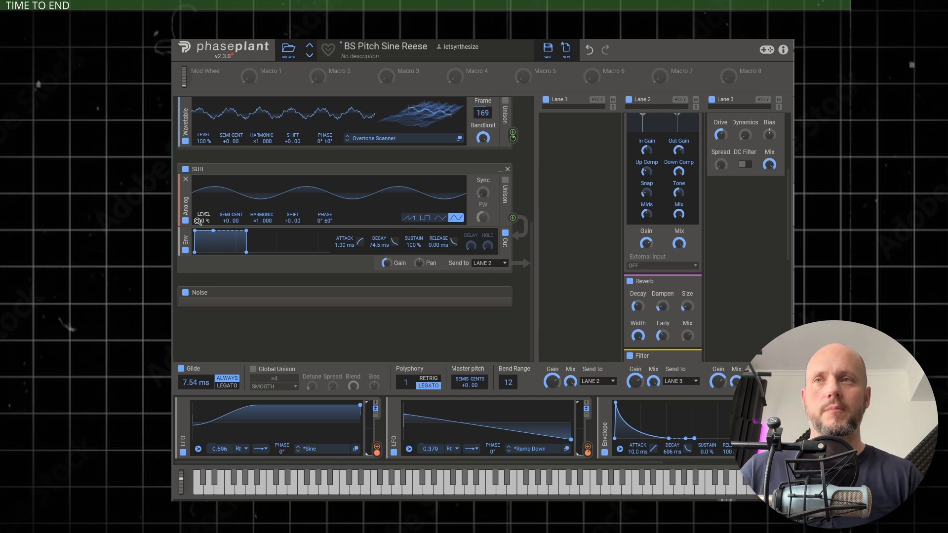
click(605, 49)
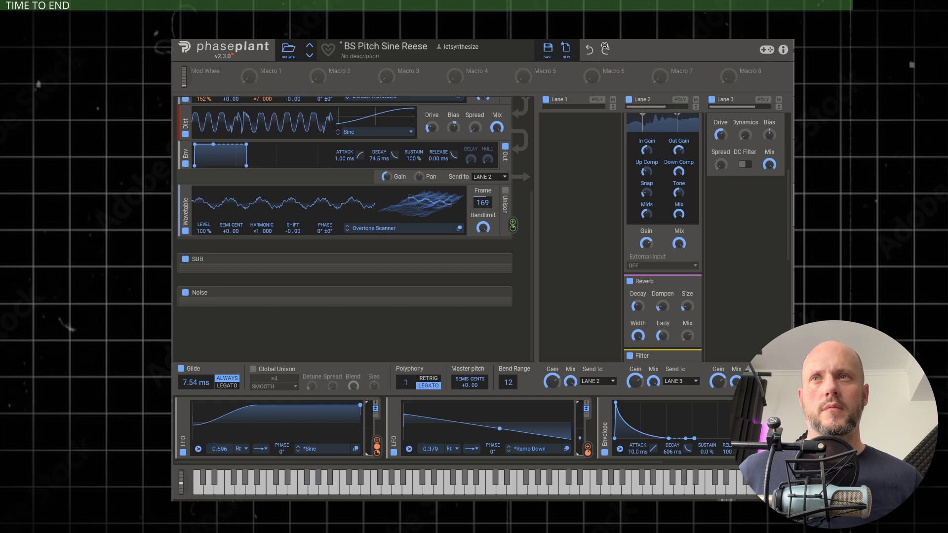
click(605, 49)
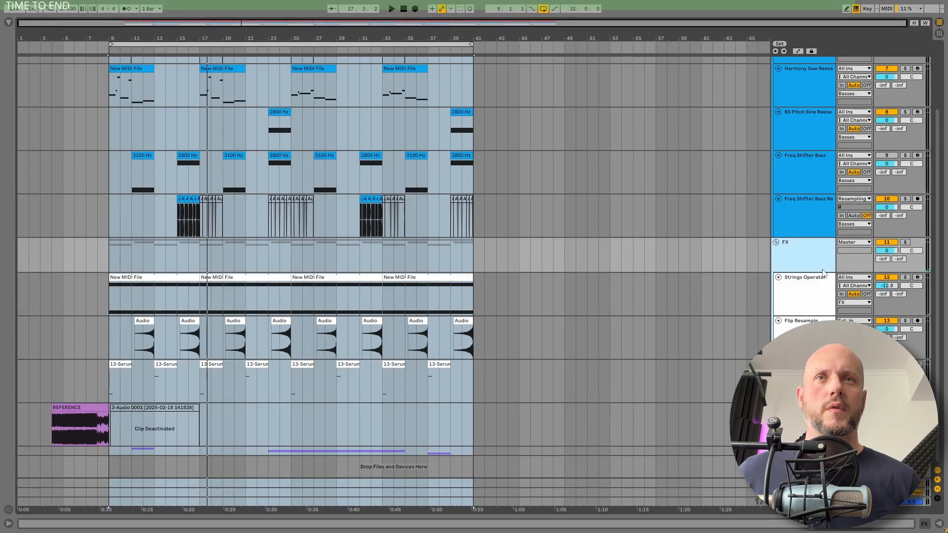
Step: Solo the FX group in the Ableton Live arrangement and play it back
click(905, 242)
key(space)
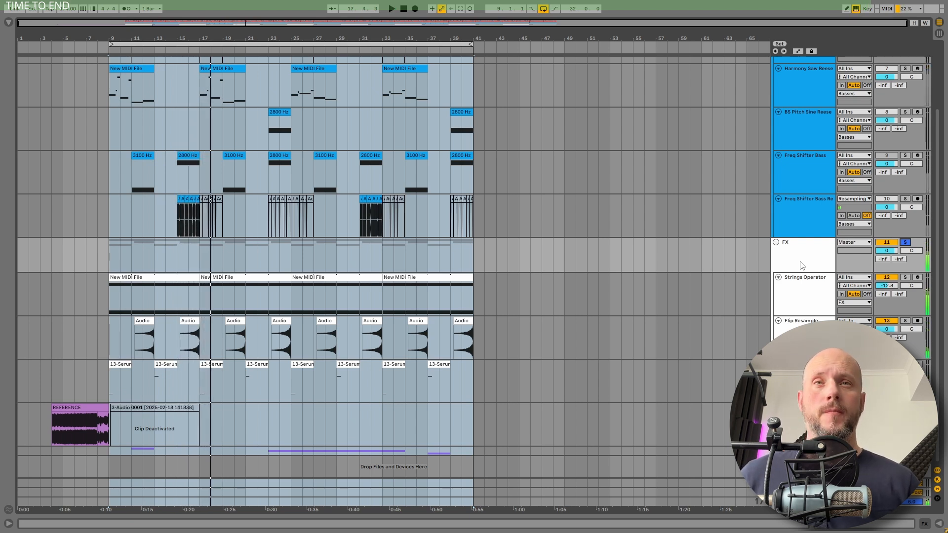
Step: Solo the Strings Operator track and select its first MIDI clip
click(800, 299)
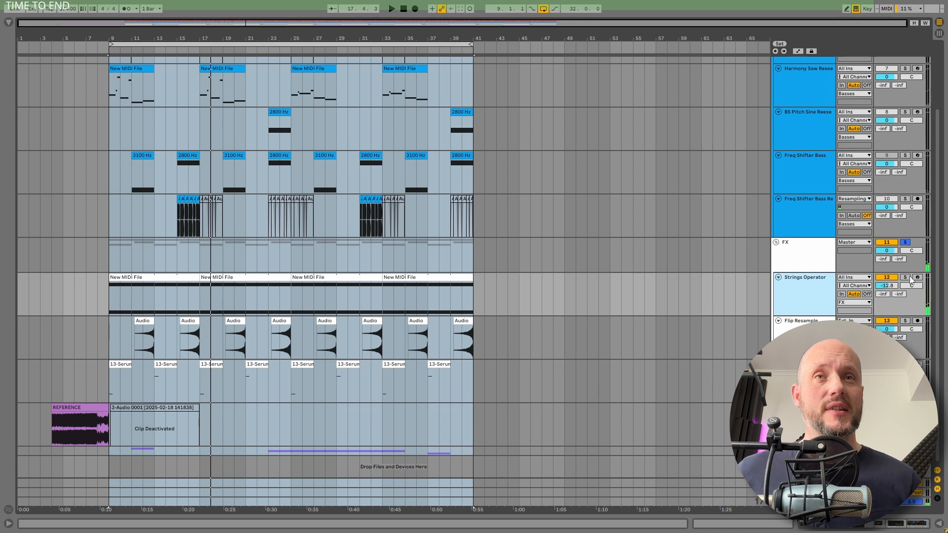
click(905, 277)
click(167, 278)
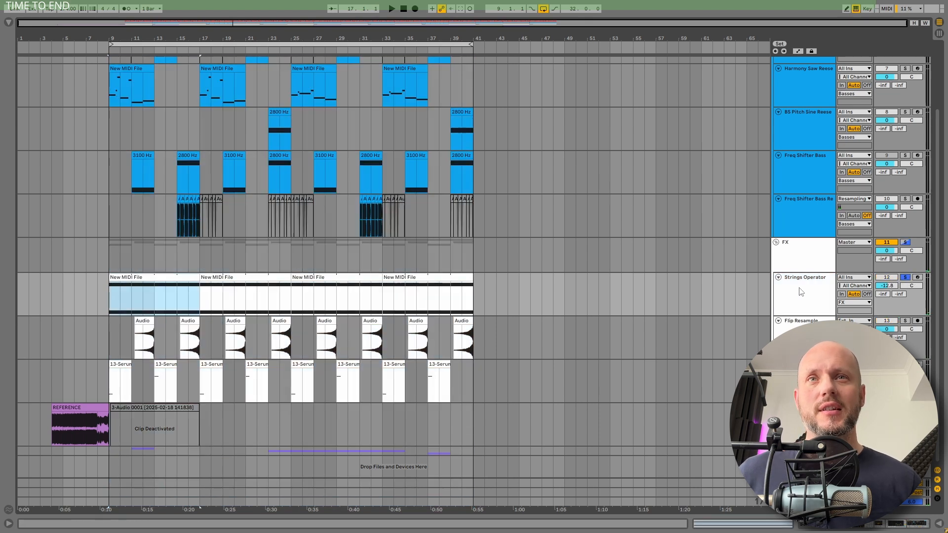
Step: Show the Strings Operator track's device chain and examine Operator's oscillator and filter settings and the Chorus-Ensemble effect
double_click(811, 281)
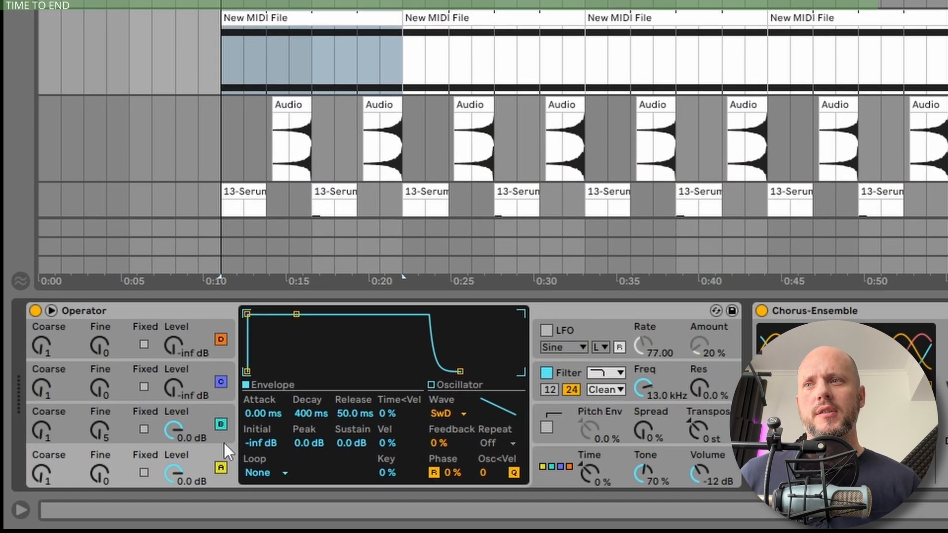
click(193, 420)
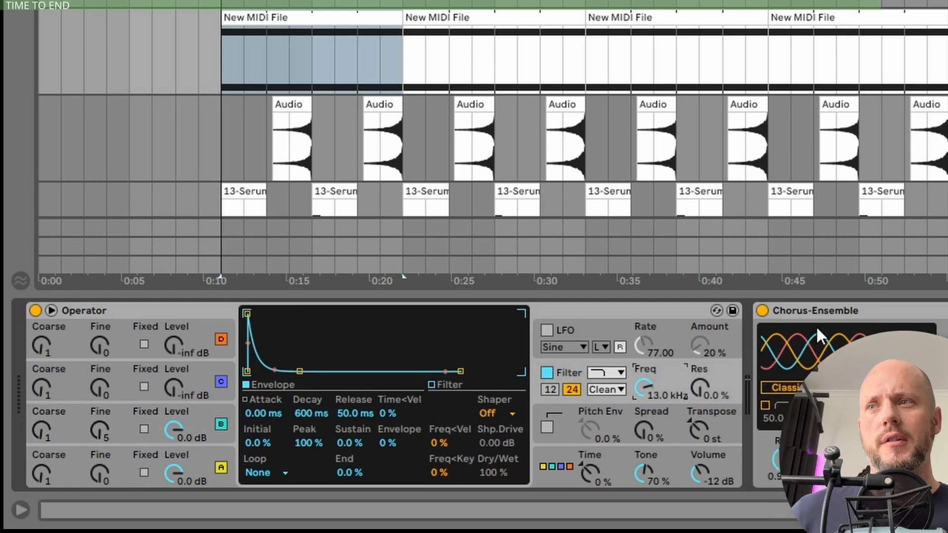
click(849, 312)
click(607, 424)
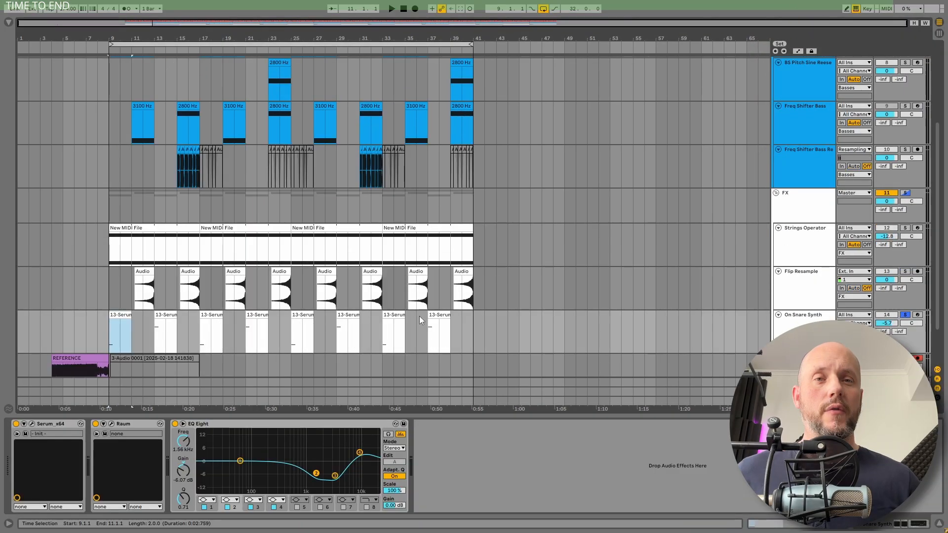
Step: Play the soloed On Snare Synth track, auditioning its first five clips in turn, and stop playback
scroll(419, 320, down, 2)
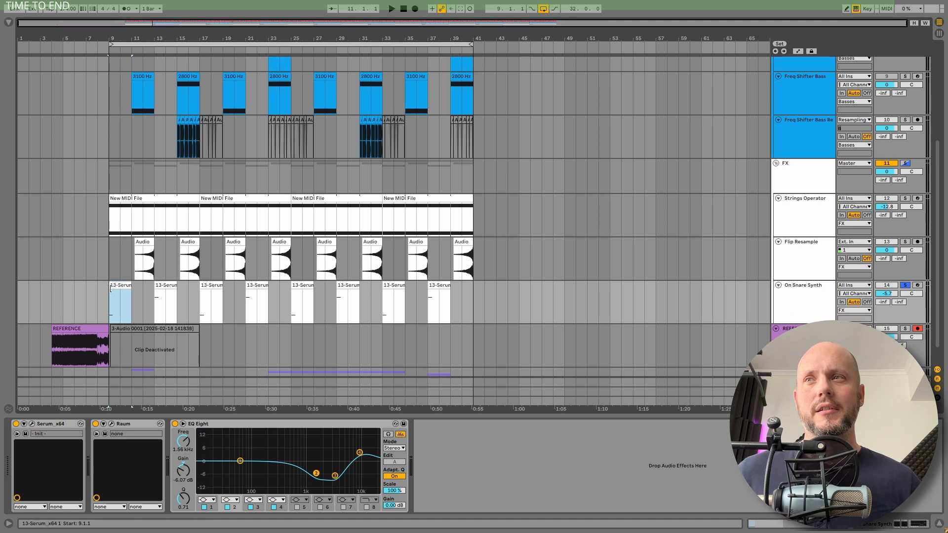
key(space)
click(163, 286)
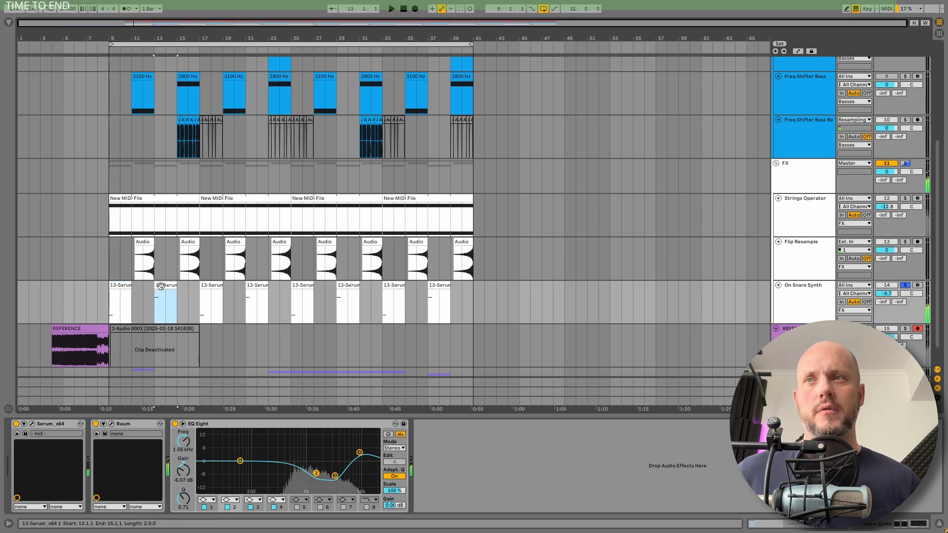
click(208, 286)
click(253, 286)
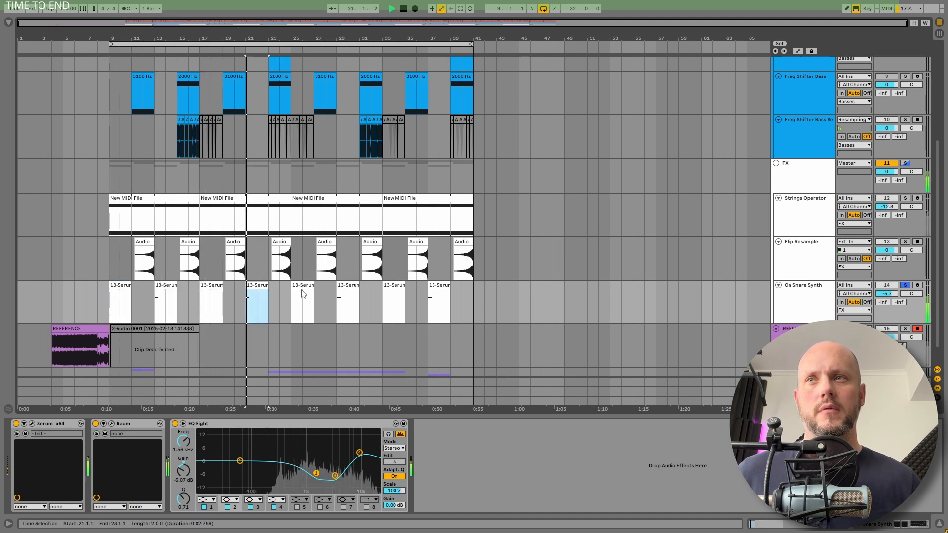
click(300, 286)
key(space)
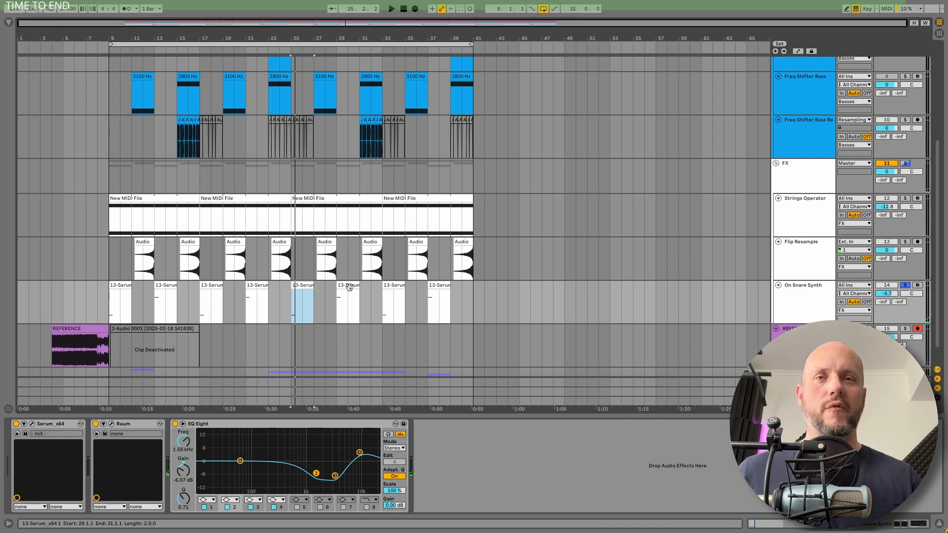
Step: Listen to the FX tracks within the unsoloed mix, select the second Flip Resample clip, and replay the whole loop range from bar 9
key(Home)
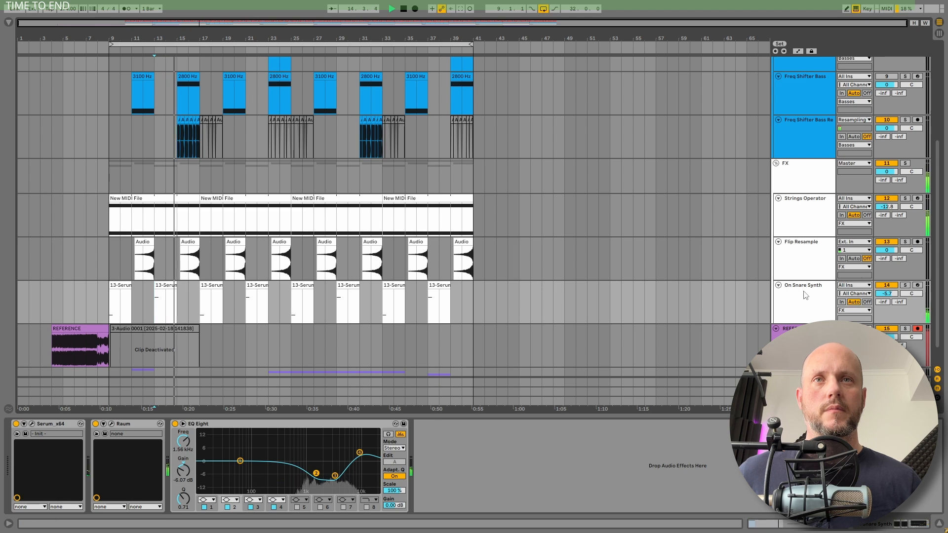
key(space)
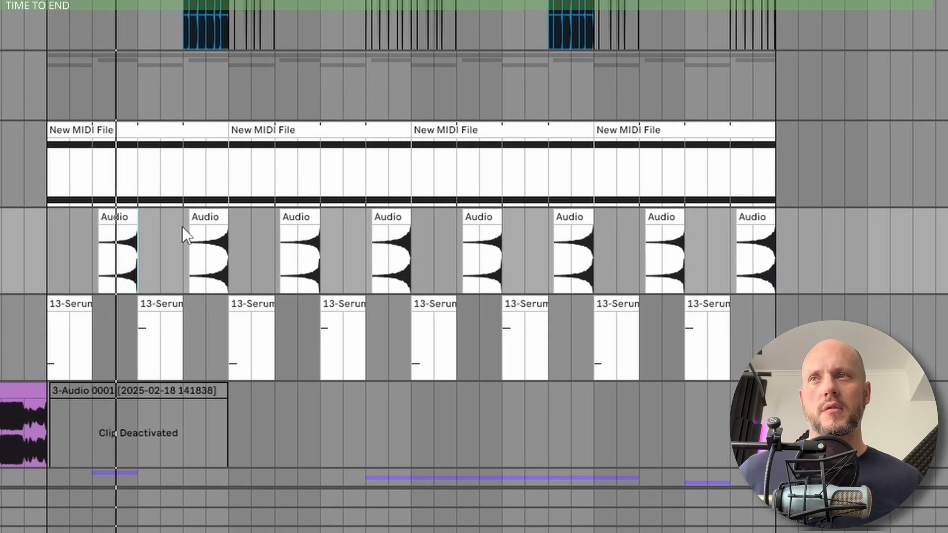
click(194, 225)
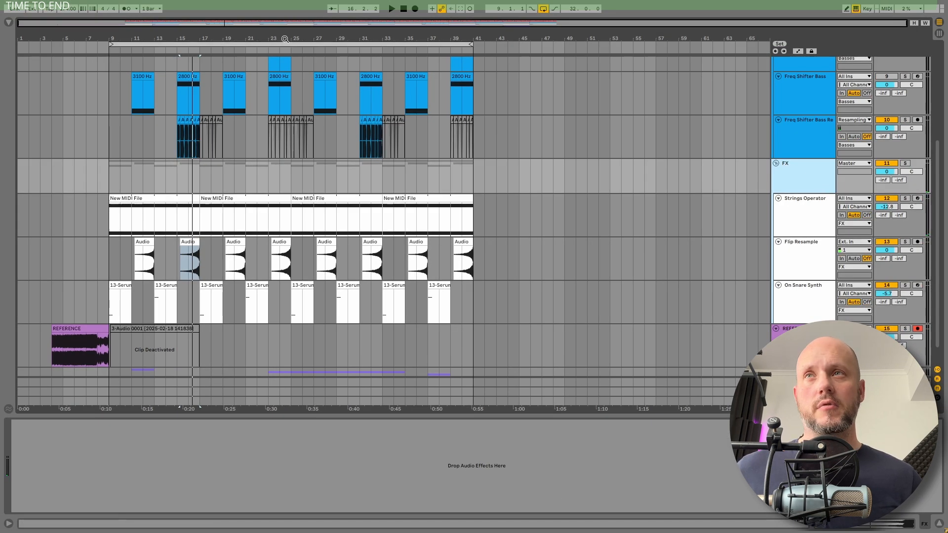
click(280, 44)
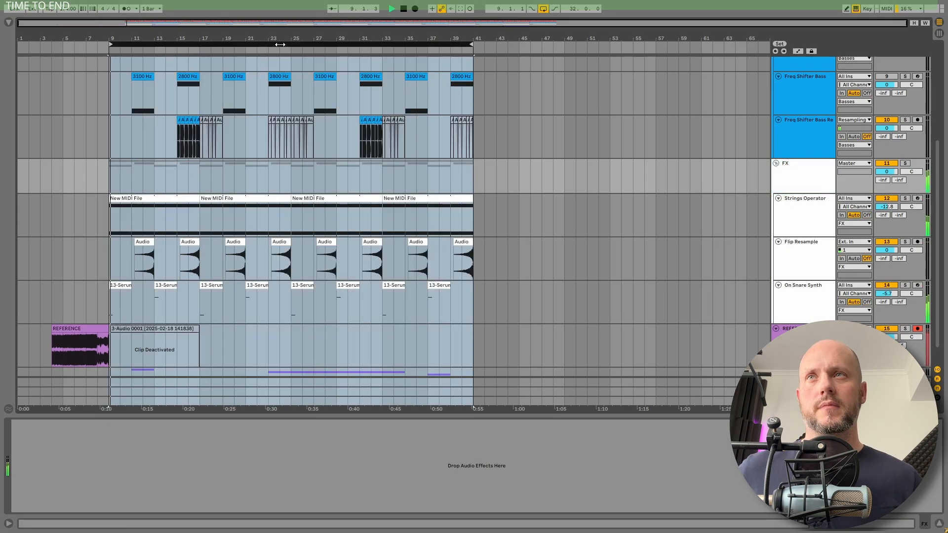